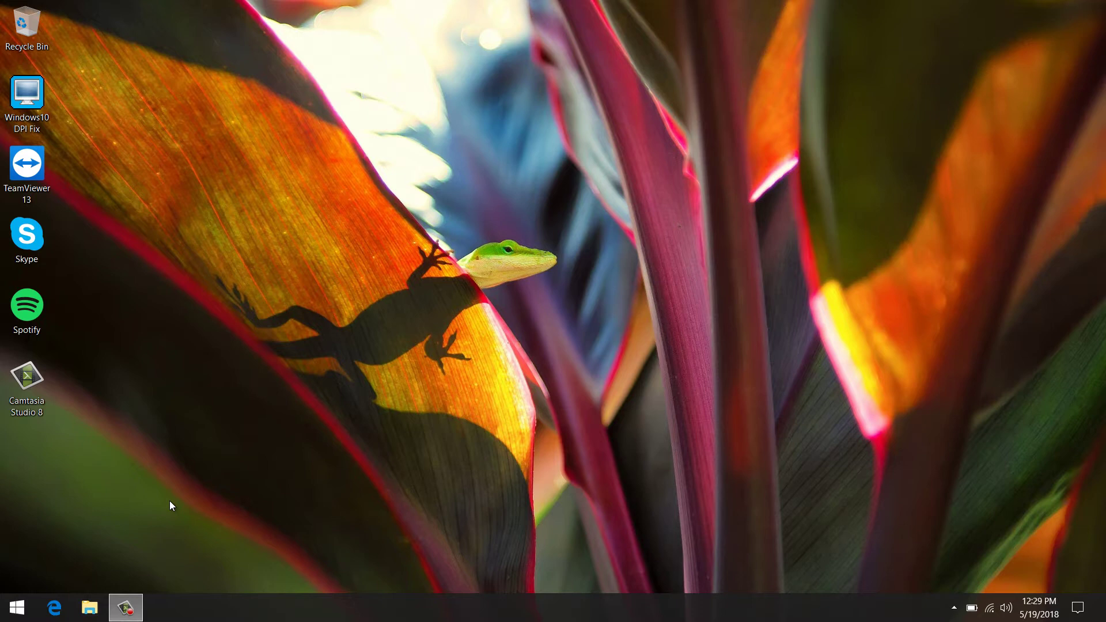
# Open Device Manager from the Start button's quick-access menu.
pyautogui.rightClick(16, 608)
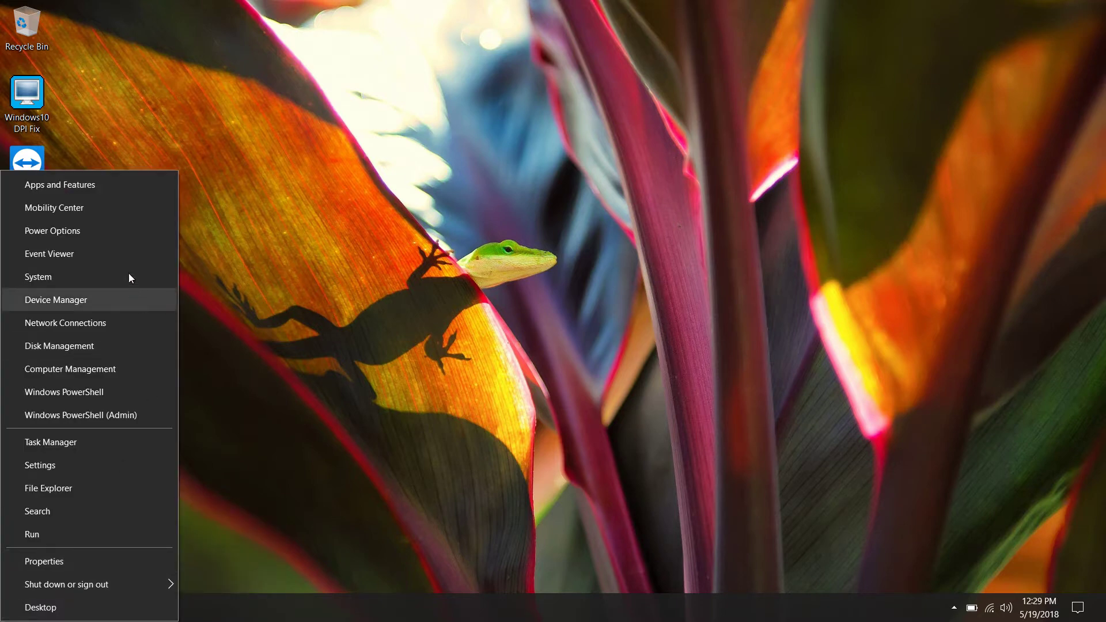
pyautogui.click(114, 296)
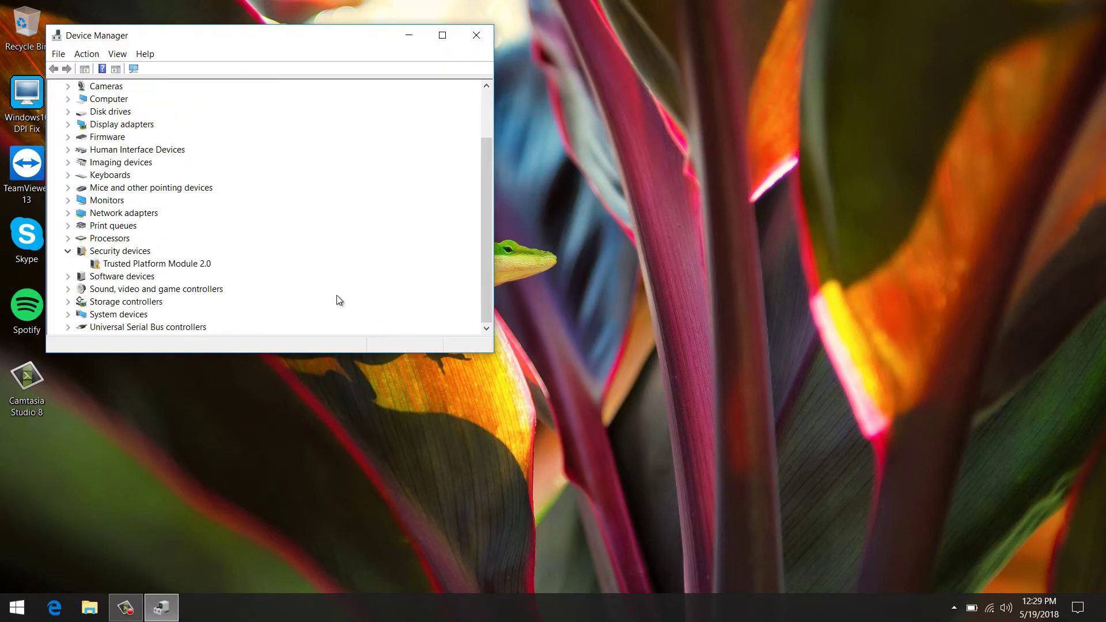
pyautogui.scroll(2, 337, 295)
pyautogui.scroll(-2, 336, 295)
# View the Trusted Platform Module 2.0 properties, which show the device cannot start (Code 10).
pyautogui.doubleClick(171, 263)
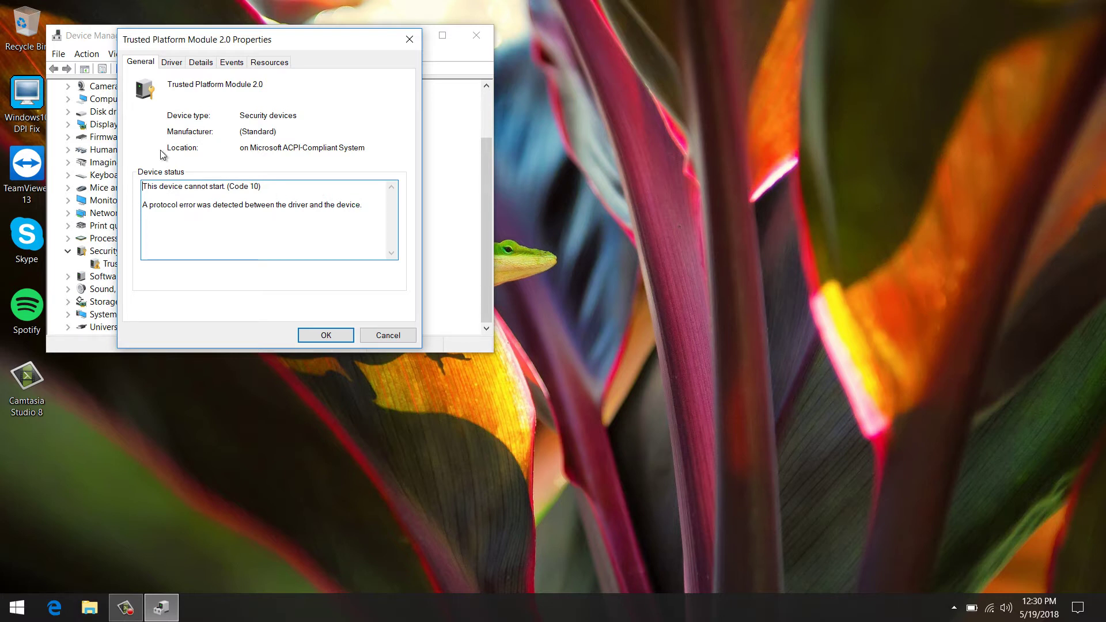
pyautogui.click(314, 338)
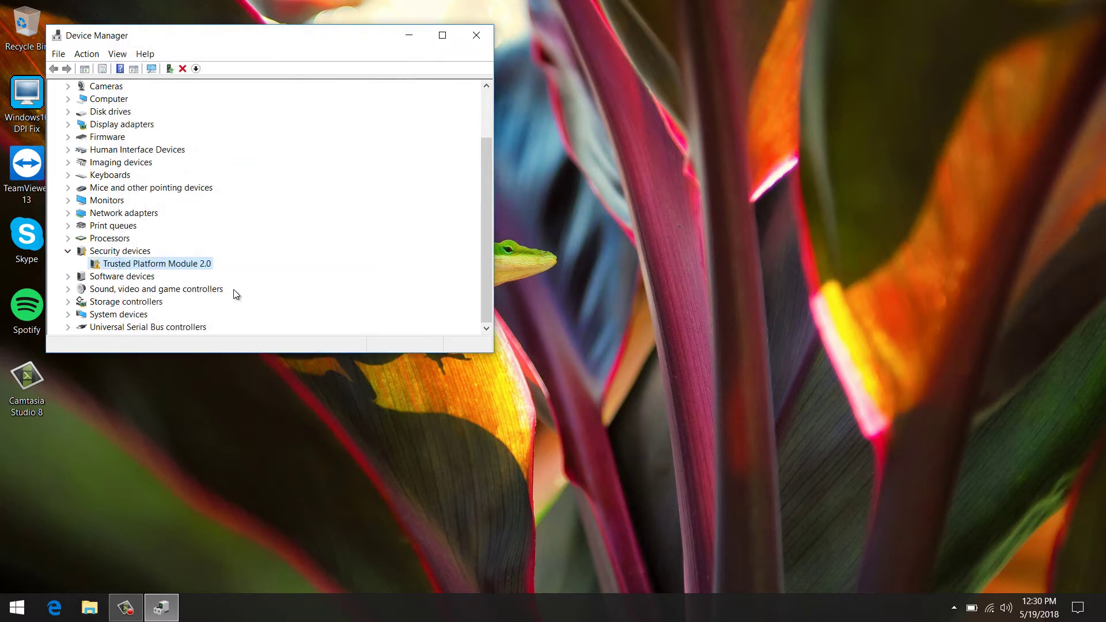
pyautogui.doubleClick(168, 264)
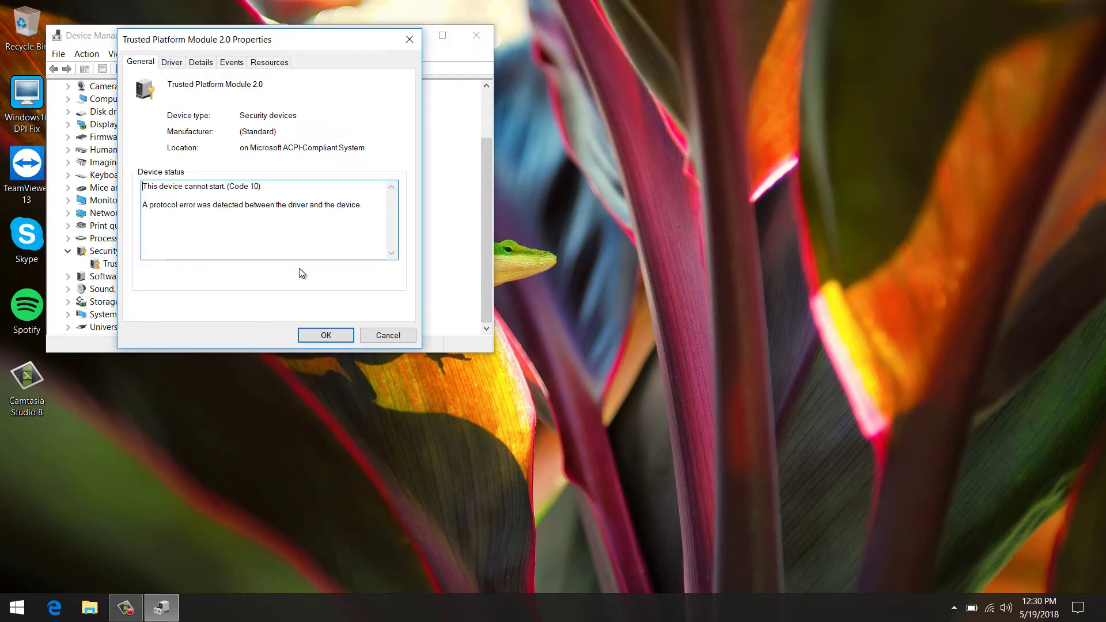
pyautogui.click(322, 336)
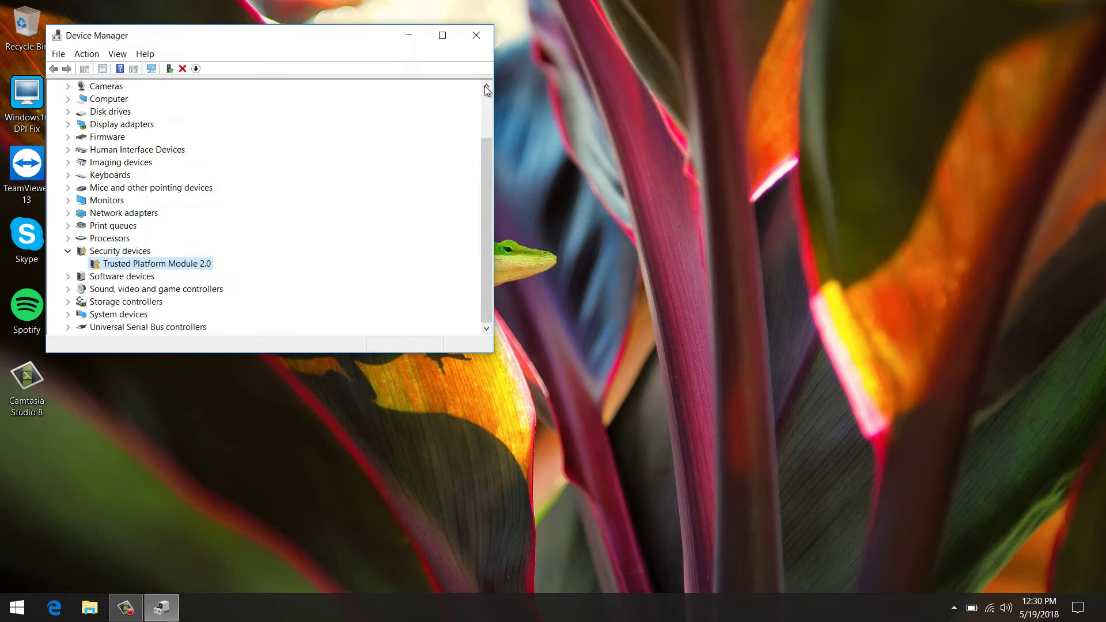
pyautogui.click(476, 35)
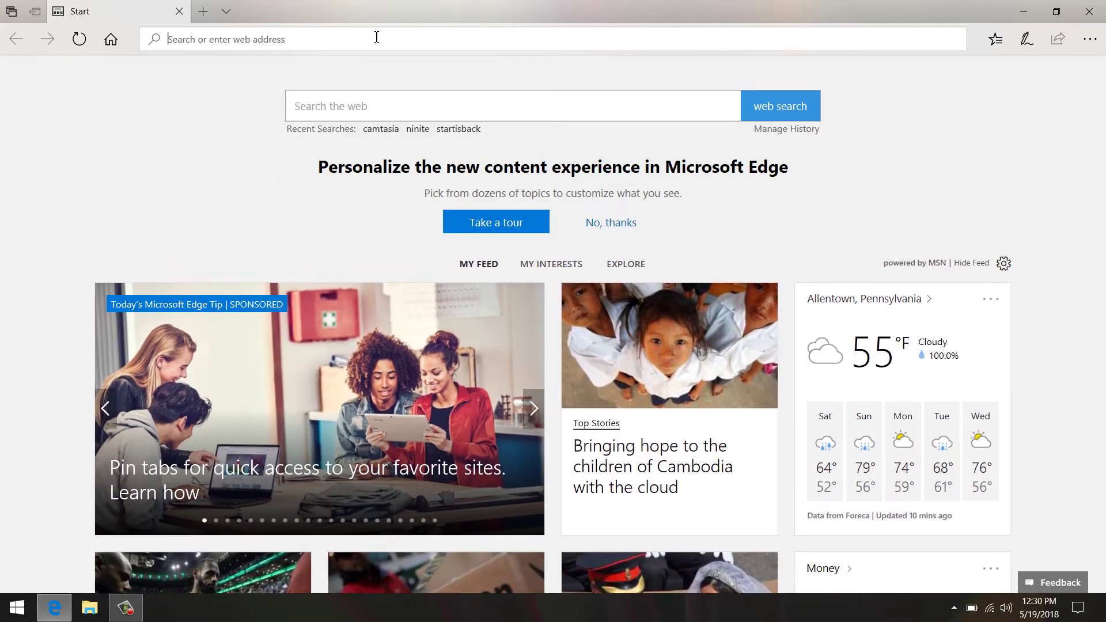
pyautogui.write('www.dell')
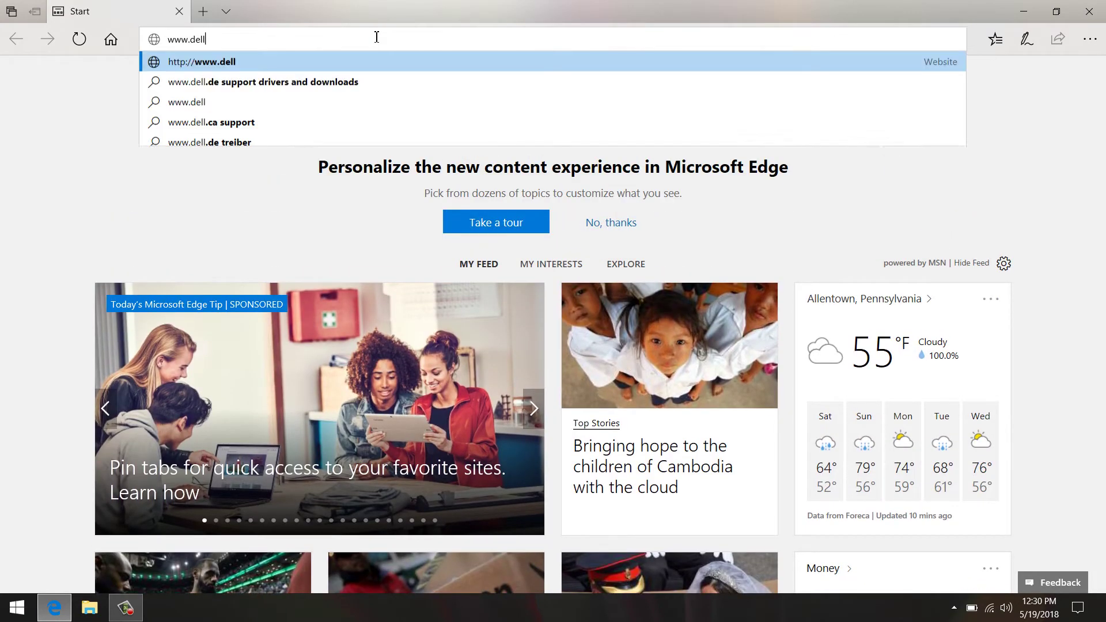
pyautogui.write('.com')
pyautogui.press('Return')
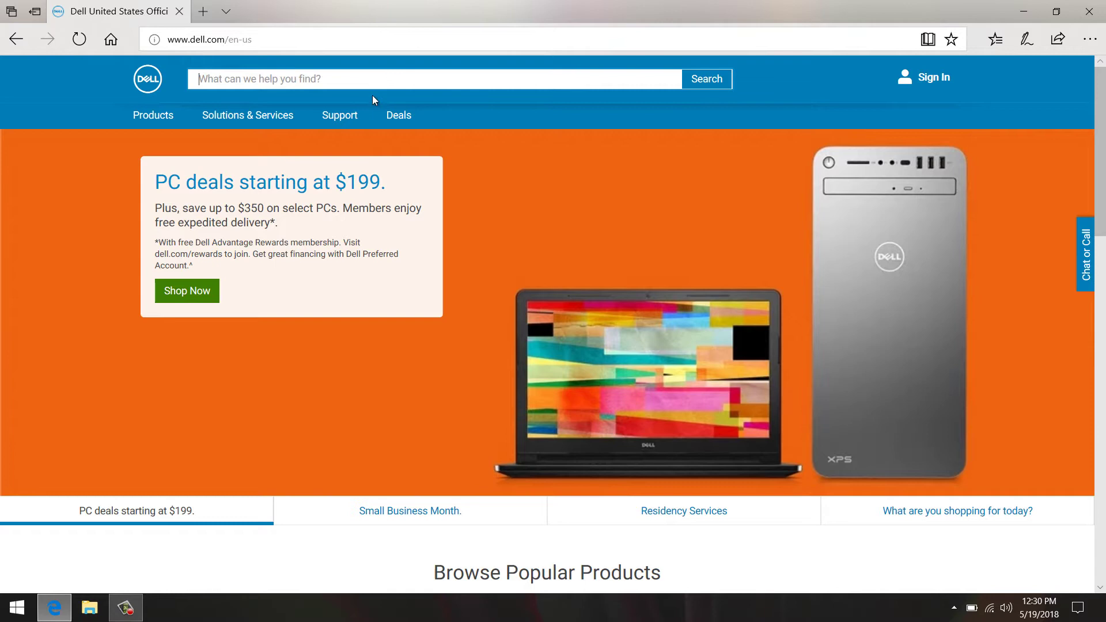
# Go to Dell's Support > Drivers & Downloads page.
pyautogui.click(353, 115)
pyautogui.click(352, 116)
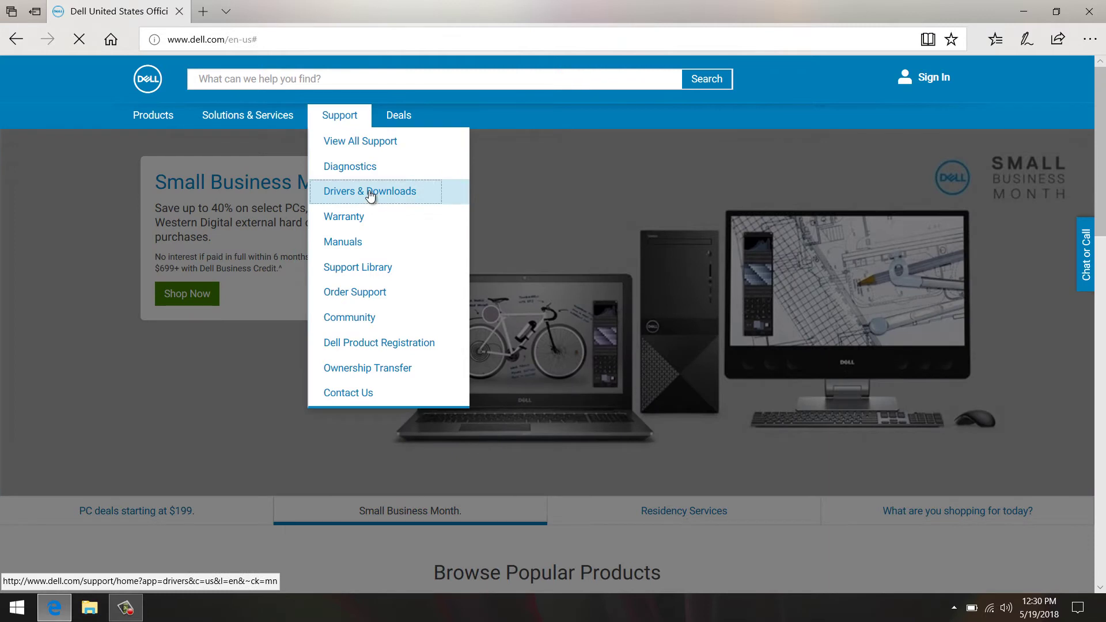
pyautogui.click(370, 191)
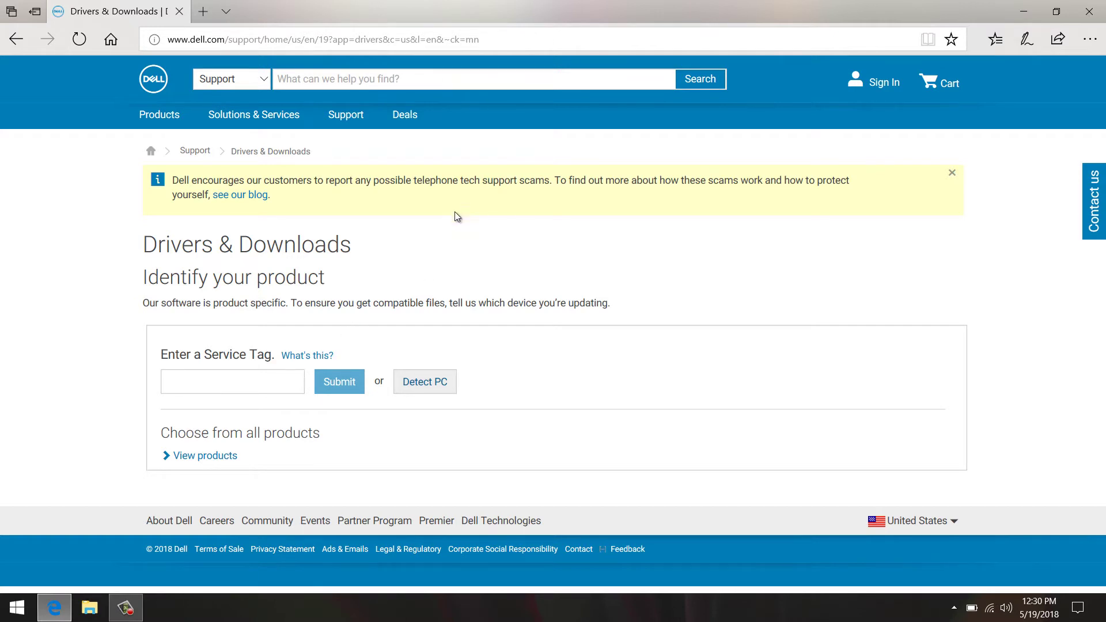
# Browse View products > Laptops > XPS to reach the XPS 15 9560 drivers page.
pyautogui.click(222, 456)
pyautogui.scroll(-2, 341, 305)
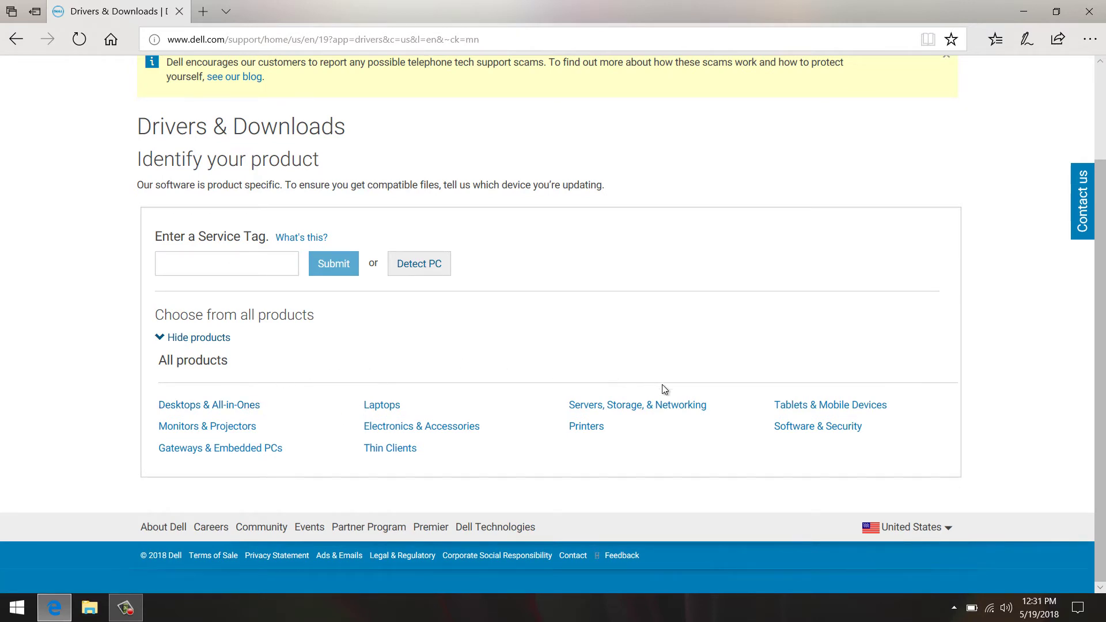
pyautogui.click(372, 407)
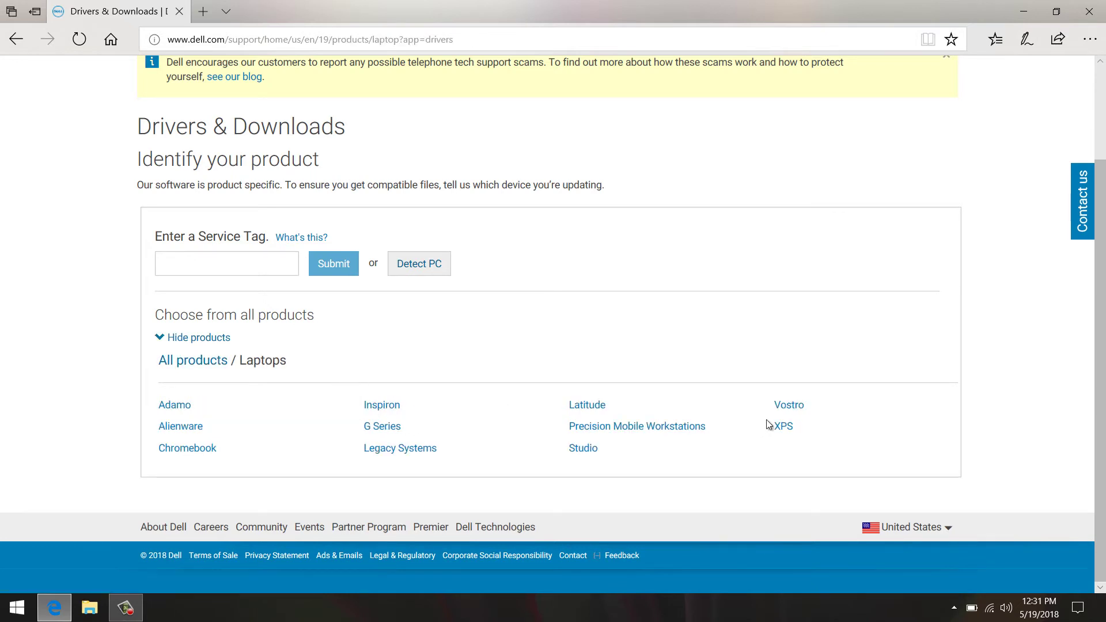
pyautogui.click(778, 427)
pyautogui.scroll(-3, 523, 351)
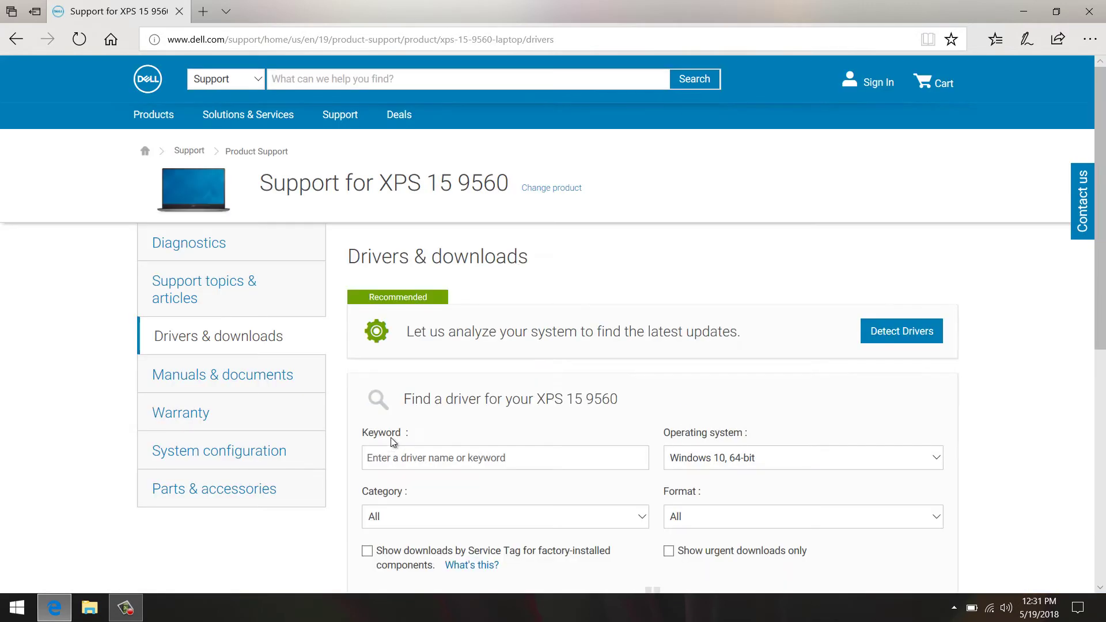
# Dismiss the feedback survey popup on the XPS 15 9560 driver page.
pyautogui.scroll(-6, 395, 426)
pyautogui.scroll(1, 395, 425)
pyautogui.scroll(-3, 398, 425)
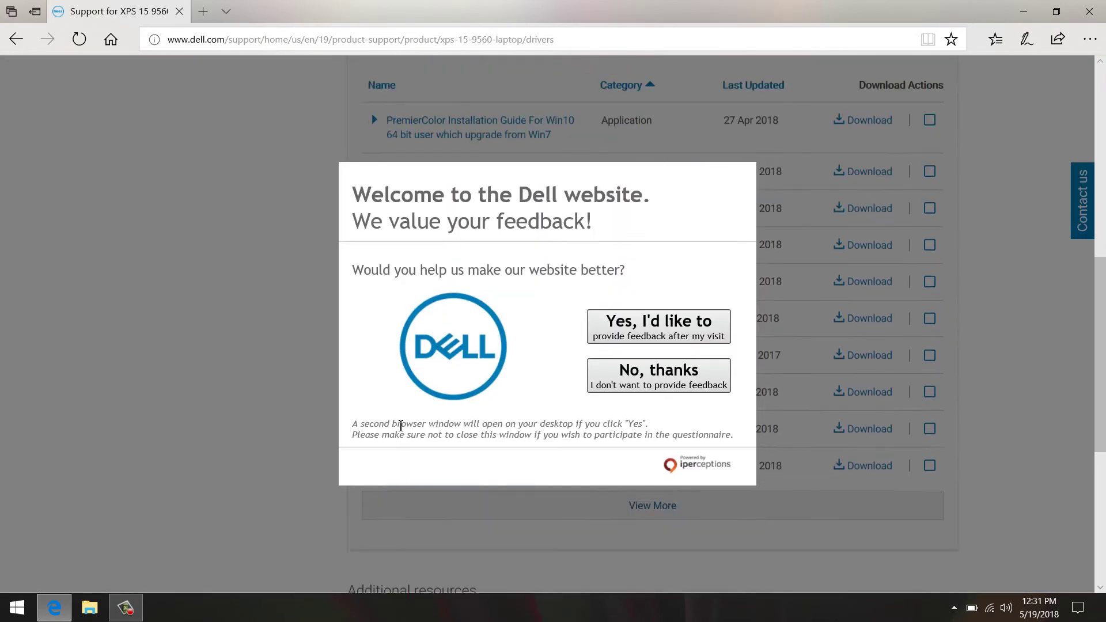
pyautogui.click(653, 385)
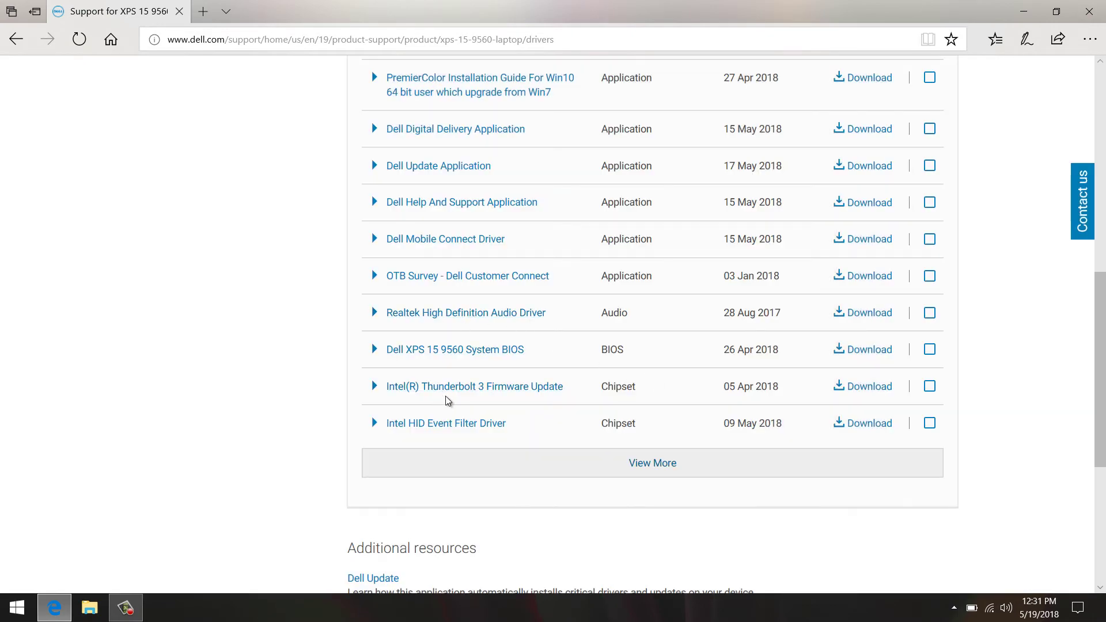
pyautogui.scroll(5, 448, 403)
pyautogui.scroll(-3, 503, 410)
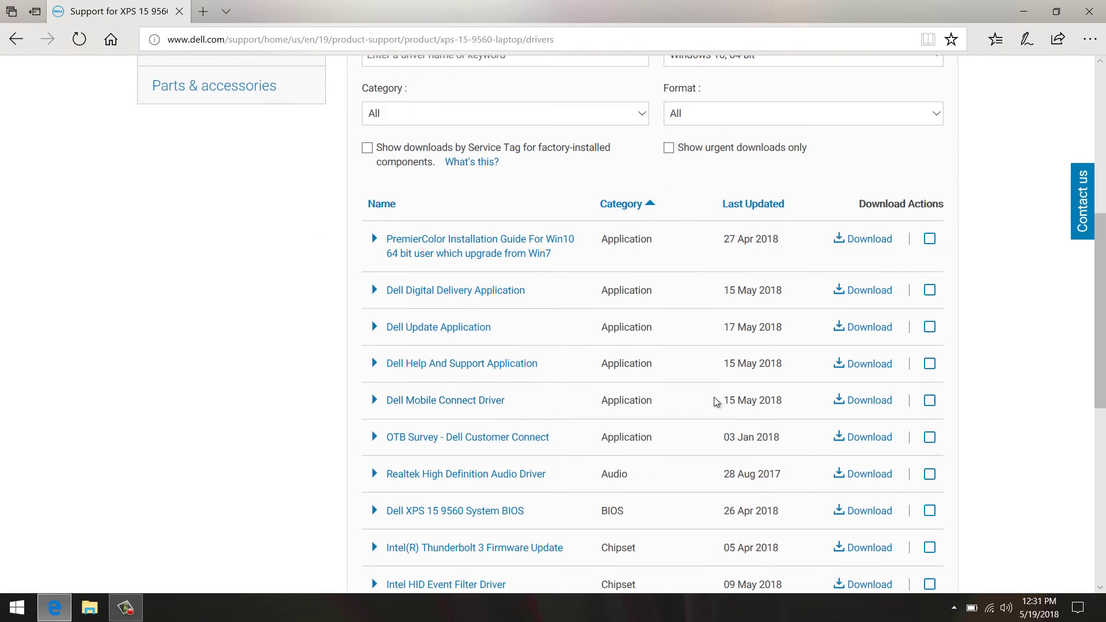
pyautogui.scroll(-2, 506, 379)
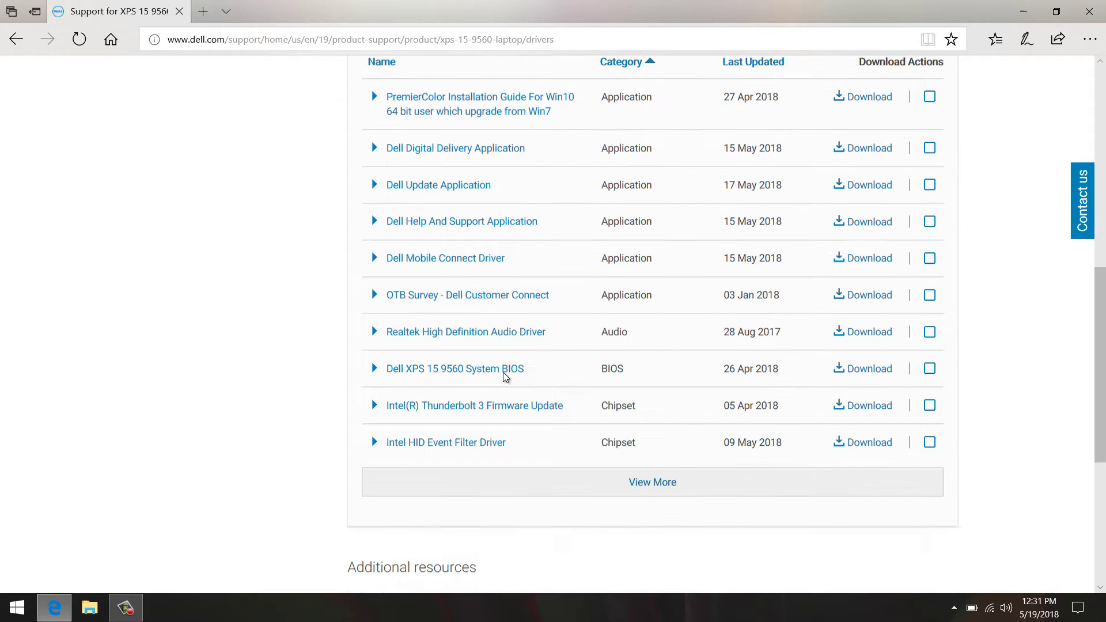
pyautogui.scroll(5, 506, 371)
pyautogui.scroll(-6, 477, 363)
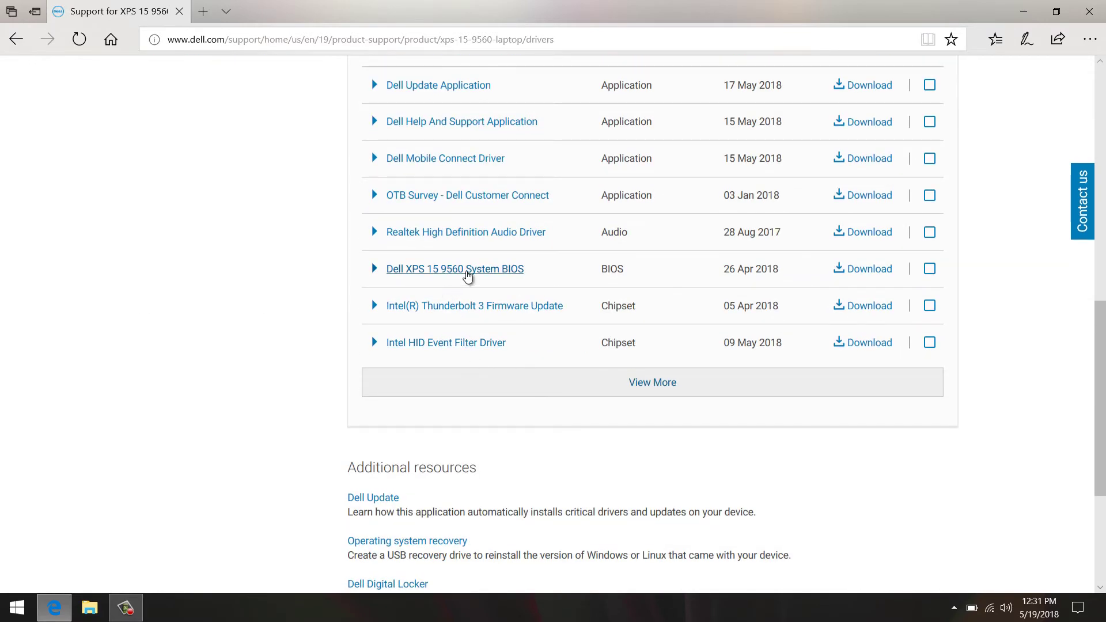
pyautogui.scroll(4, 578, 375)
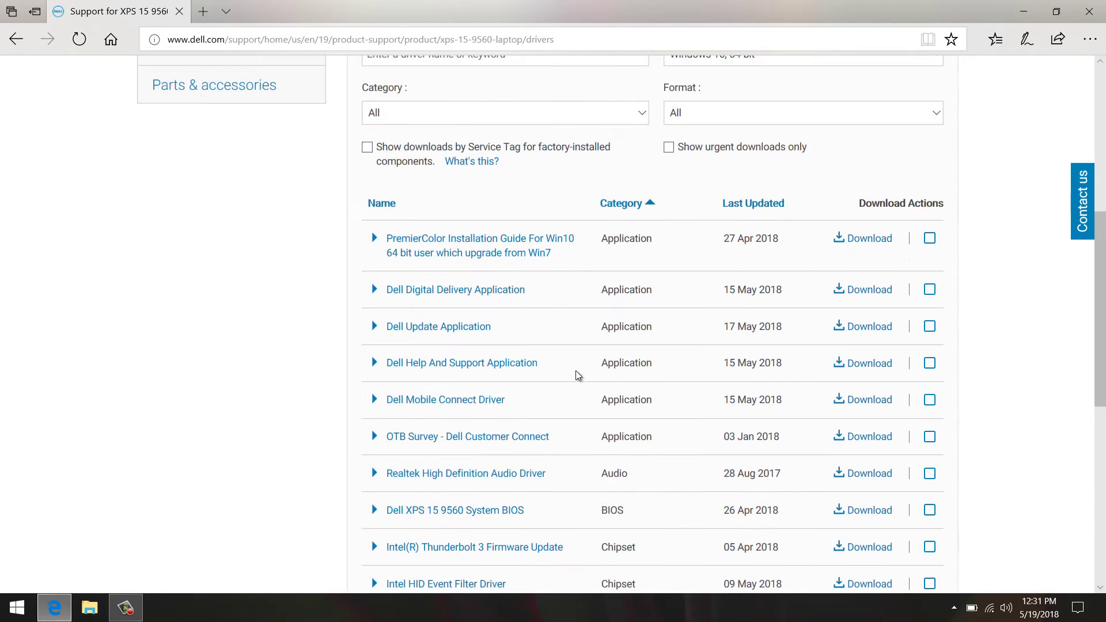
pyautogui.scroll(4, 577, 374)
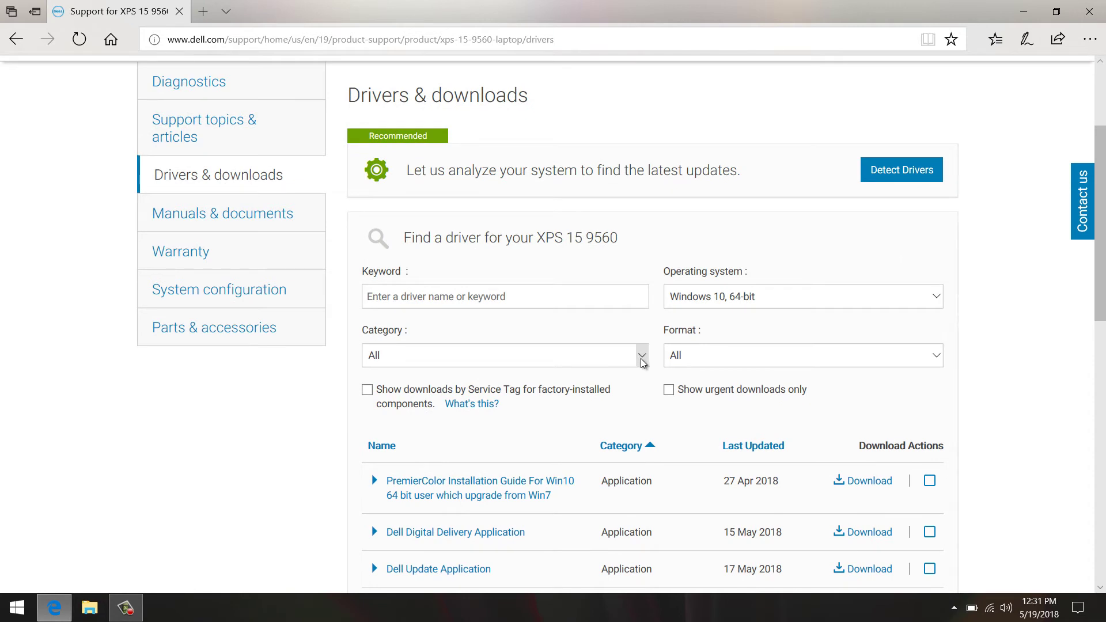
# Filter the category to BIOS and download the XPS 15 9560 System BIOS 1.9.4.
pyautogui.click(626, 356)
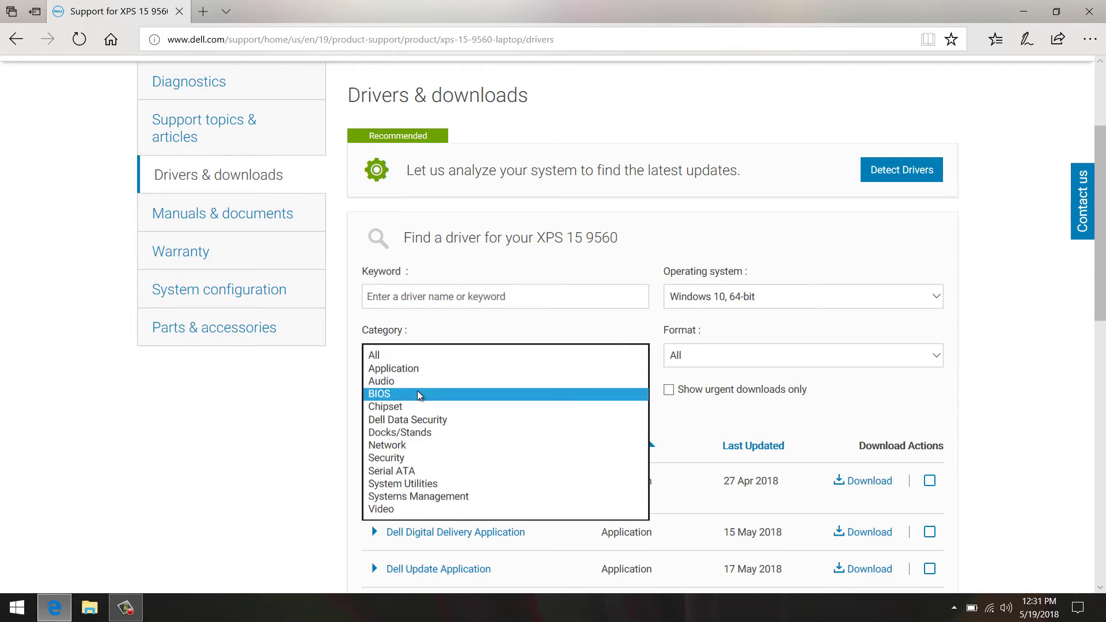
pyautogui.click(420, 393)
pyautogui.scroll(-4, 472, 415)
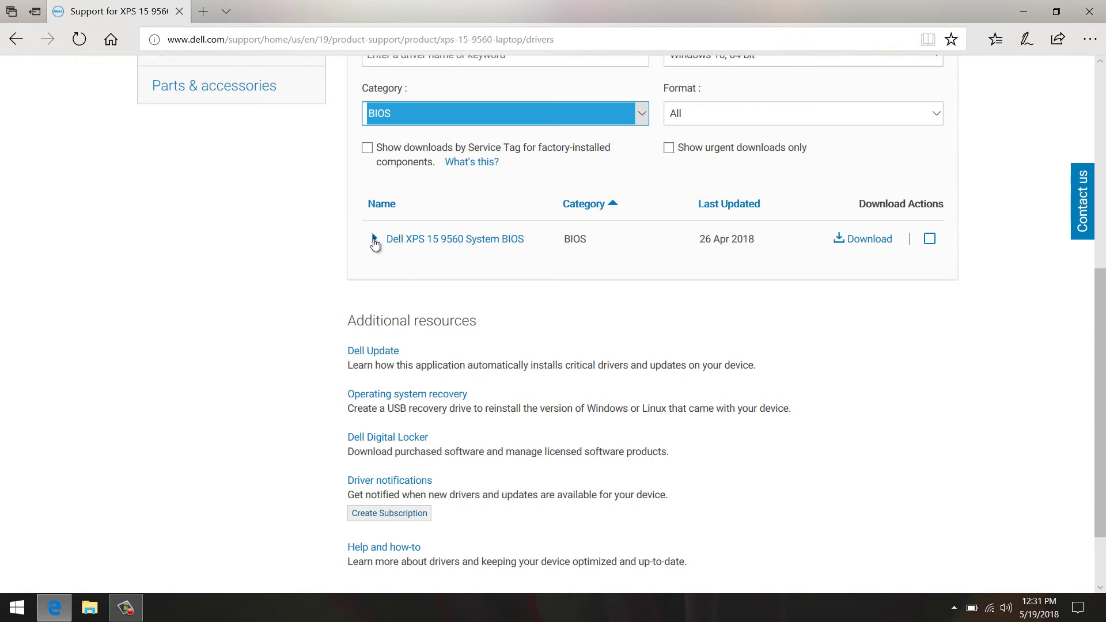
pyautogui.click(374, 239)
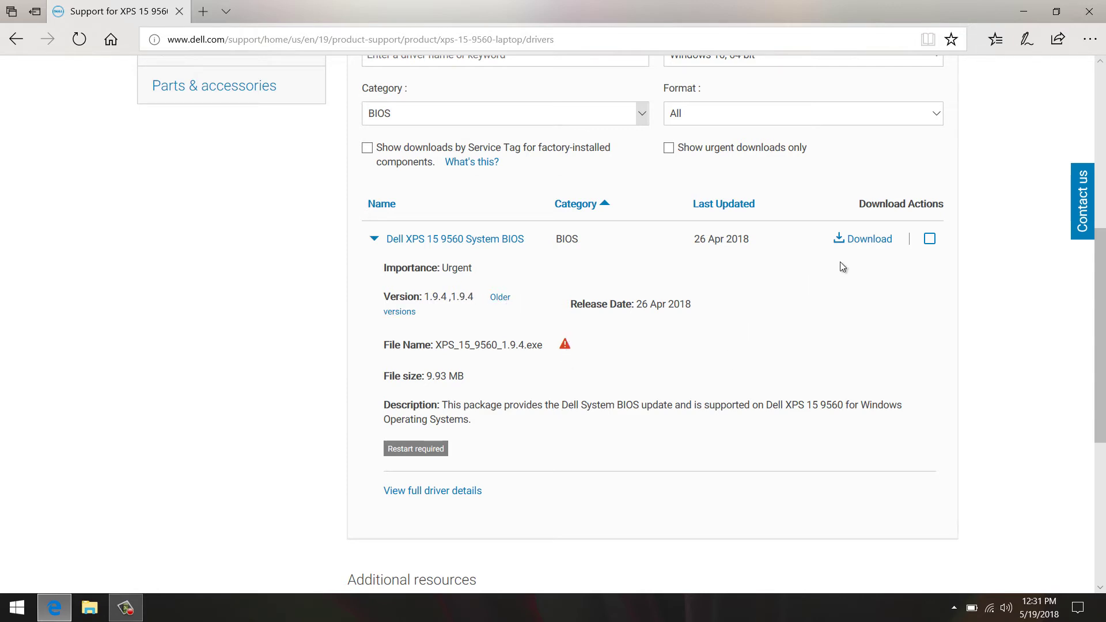
pyautogui.click(860, 240)
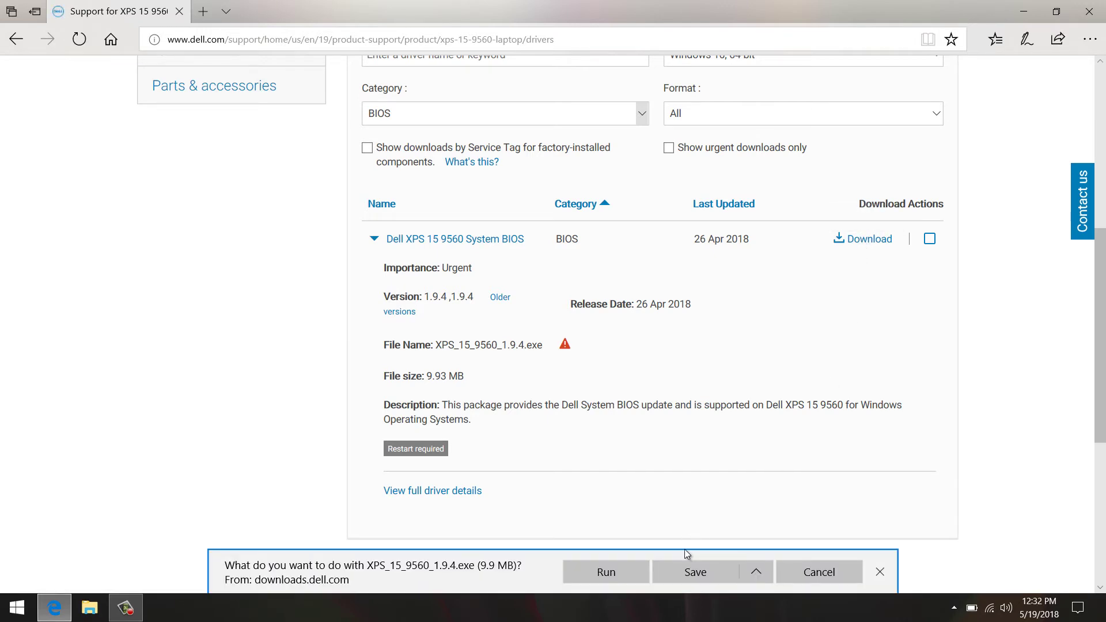
# Save XPS_15_9560_1.9.4.exe, dismiss the download bar, and close Edge.
pyautogui.click(686, 569)
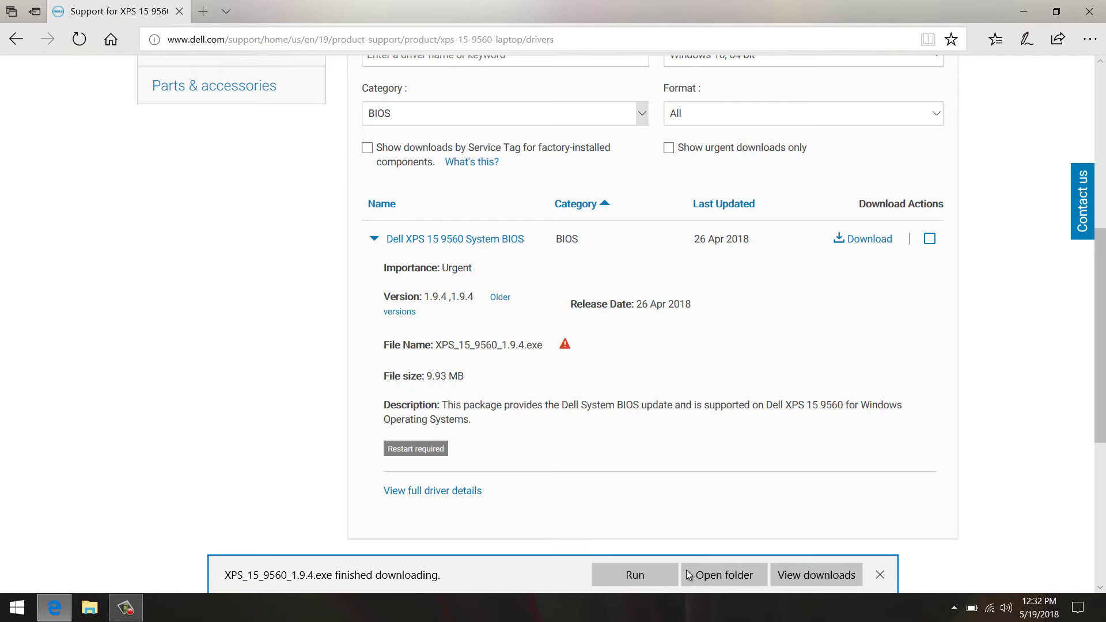
pyautogui.click(880, 575)
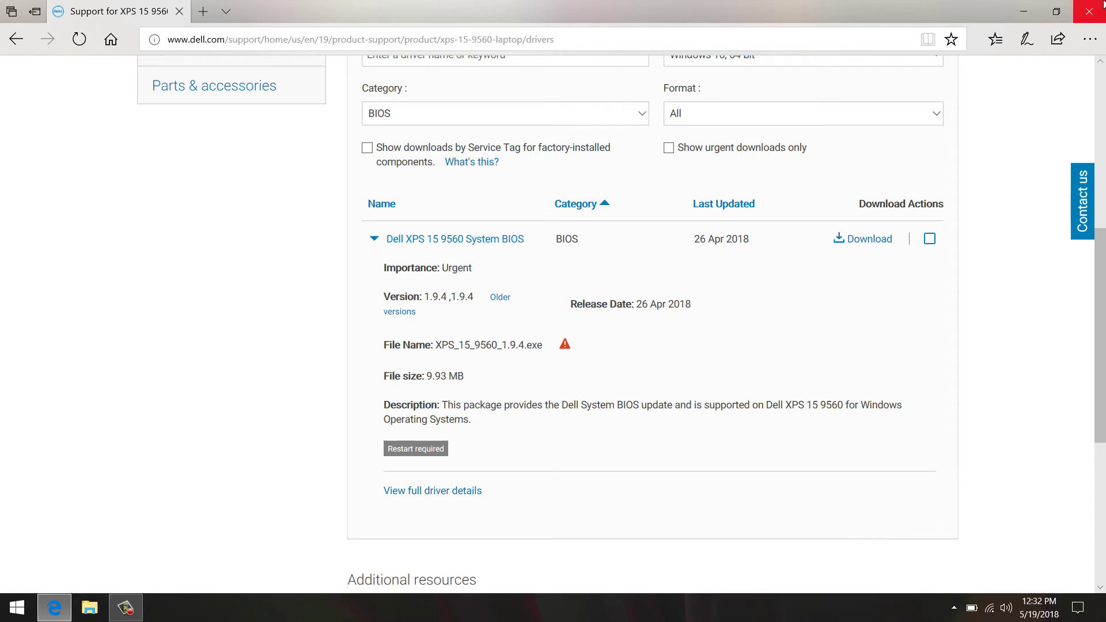
pyautogui.click(1102, 3)
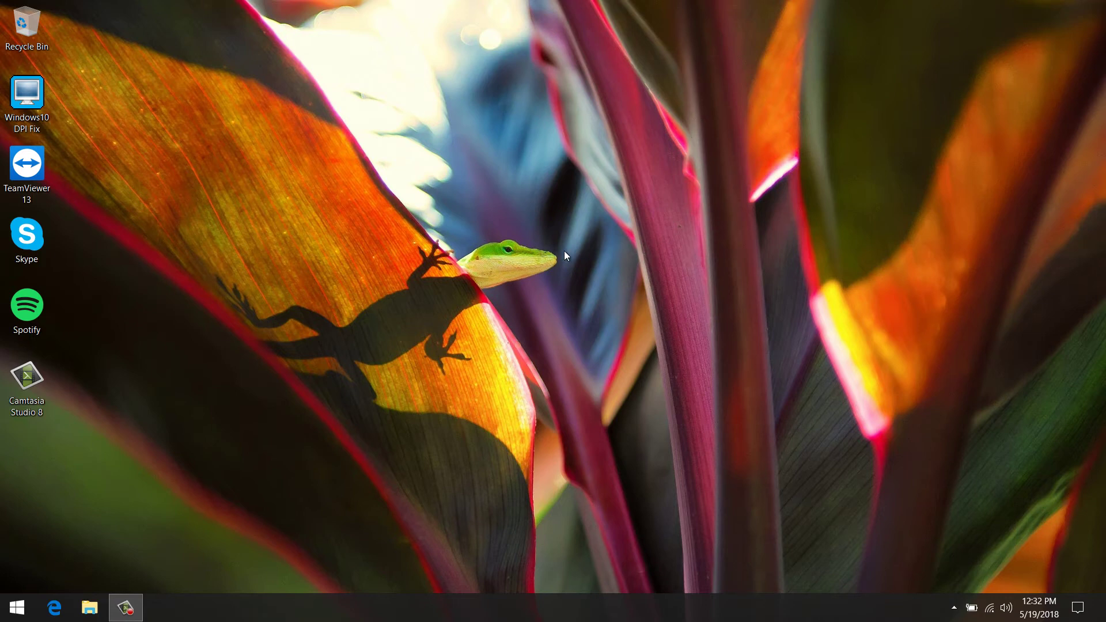
pyautogui.press('super+x')
pyautogui.click(109, 299)
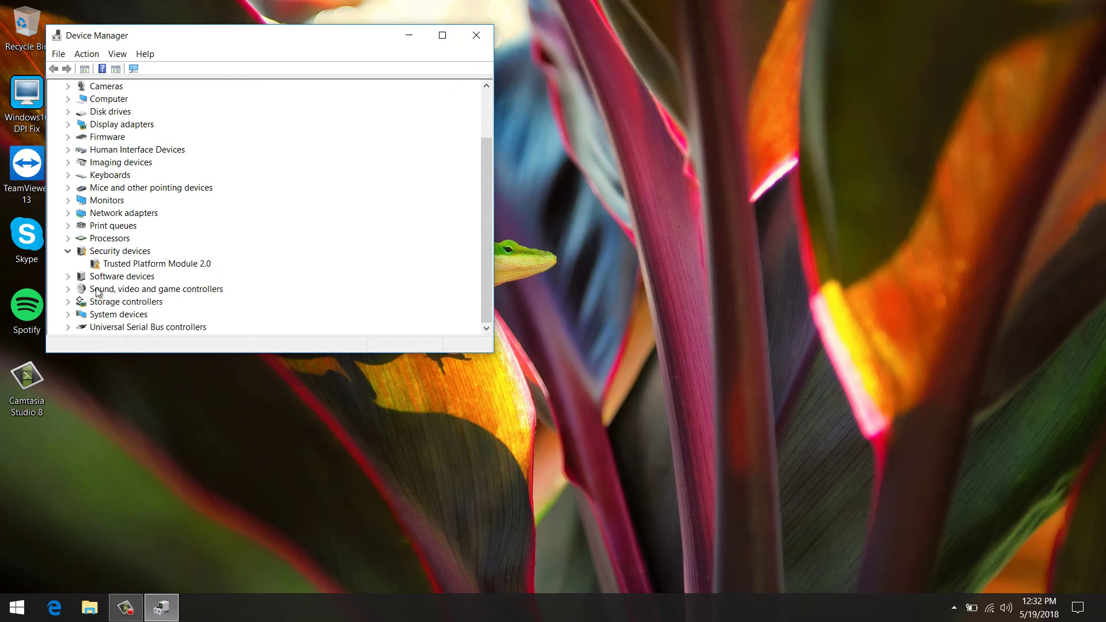
pyautogui.doubleClick(121, 263)
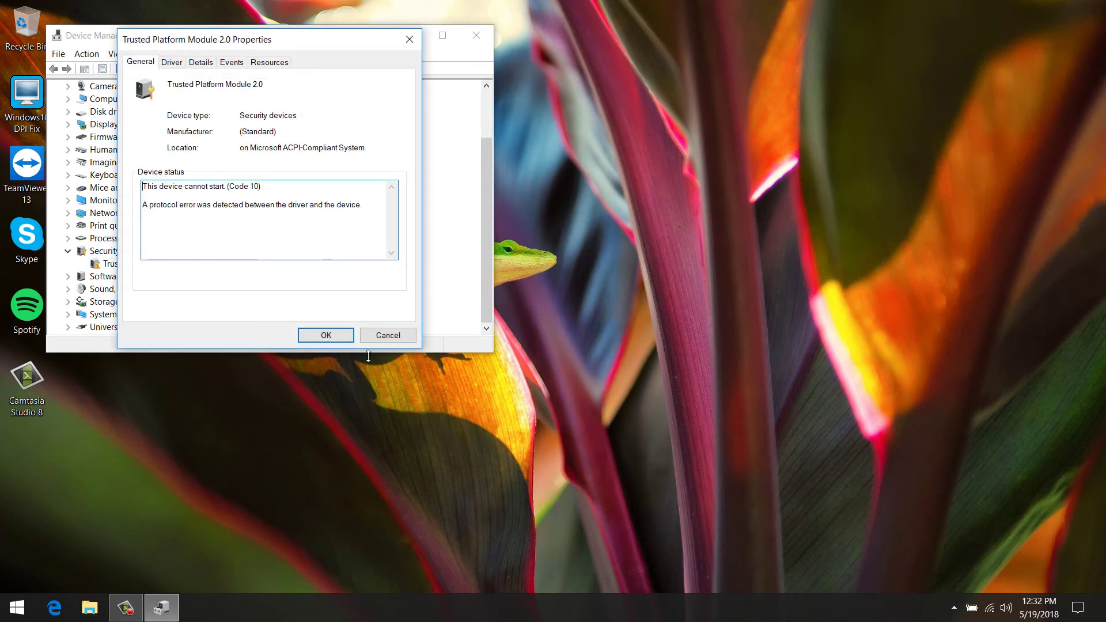
pyautogui.click(384, 339)
pyautogui.click(478, 41)
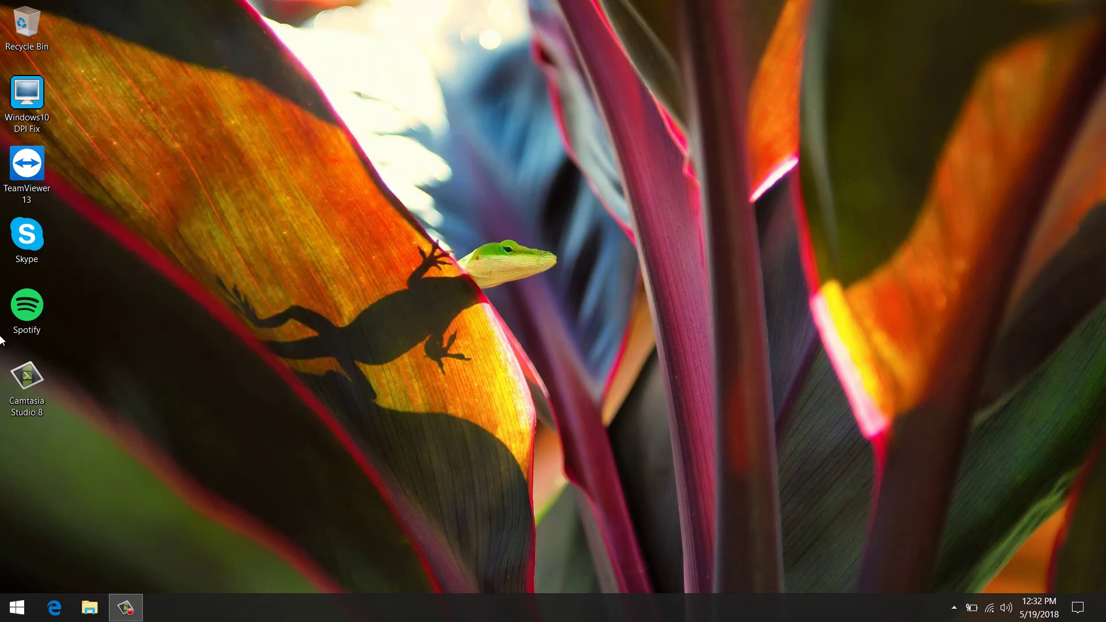
# Run XPS_15_9560_1.9.4 from the Downloads folder in File Explorer.
pyautogui.click(89, 608)
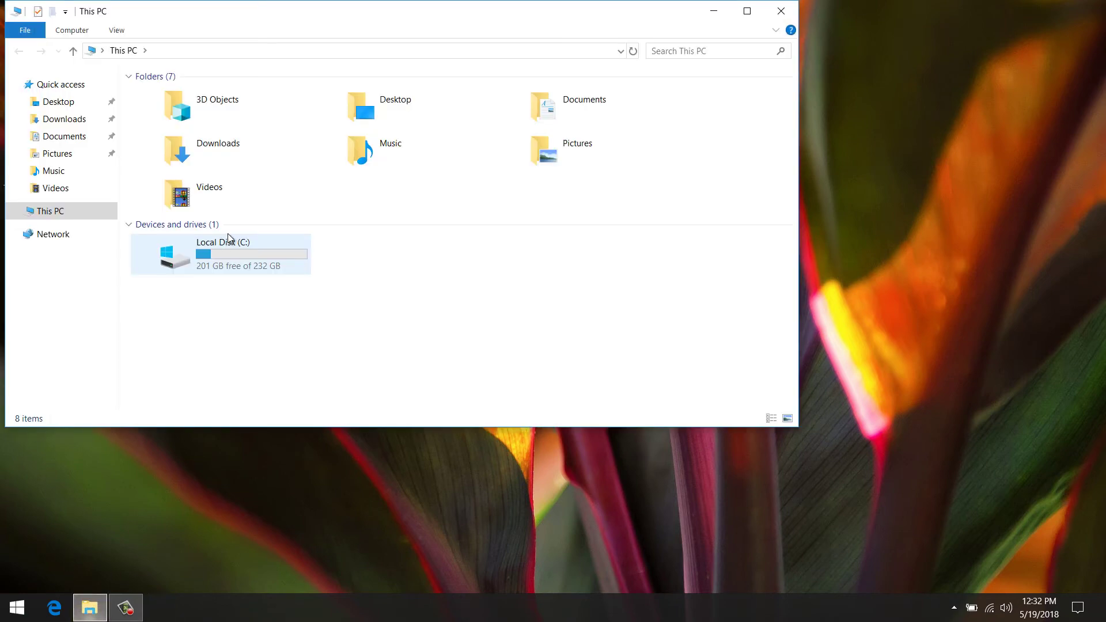
pyautogui.doubleClick(205, 145)
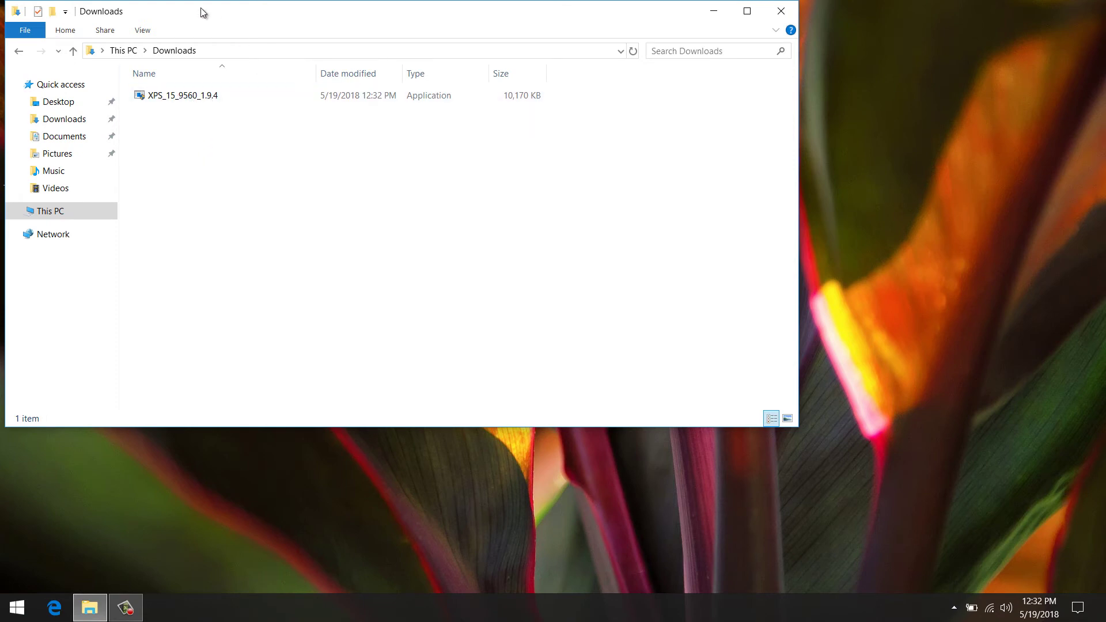
pyautogui.moveTo(201, 9); pyautogui.dragTo(370, 19)
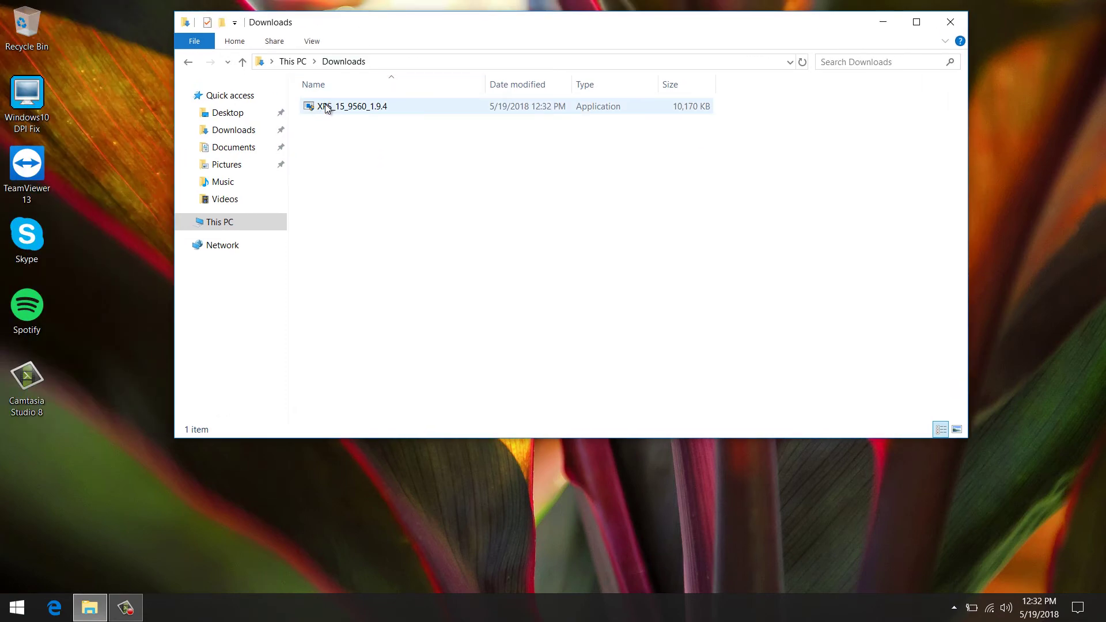
pyautogui.click(368, 110)
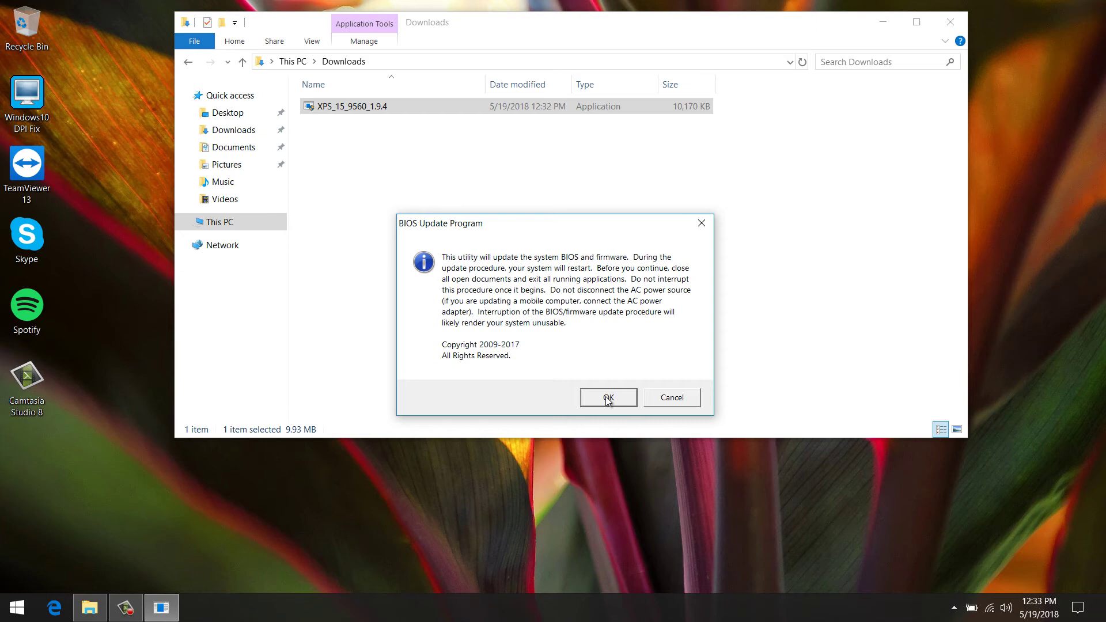
# Accept the BIOS Update Program warning and move the Confirm BIOS Replacement dialog up-left.
pyautogui.click(607, 399)
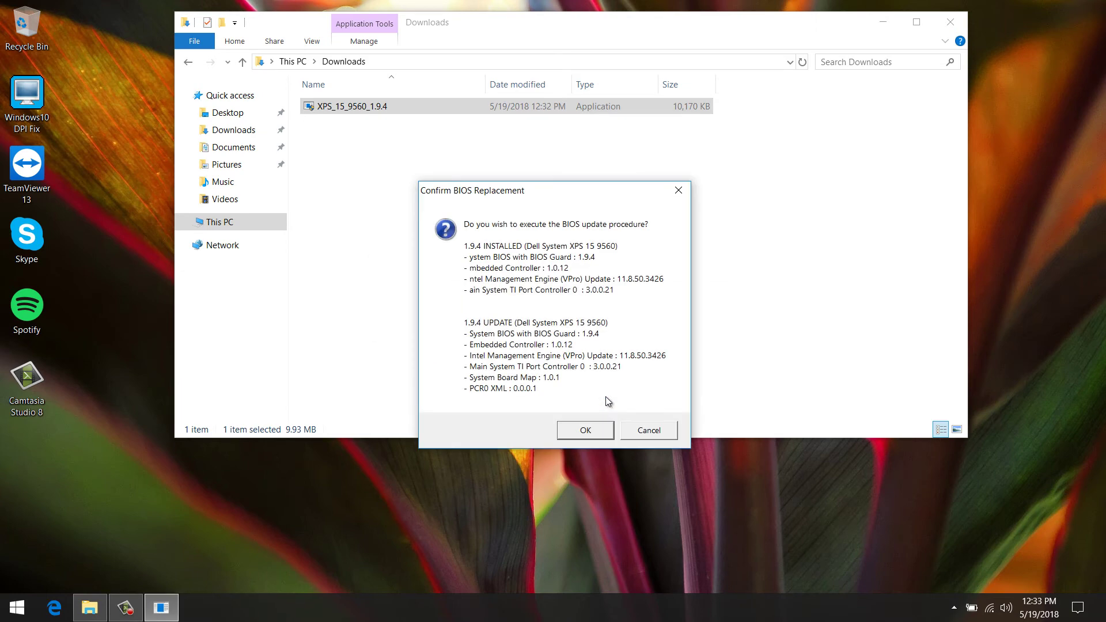
pyautogui.moveTo(512, 191); pyautogui.dragTo(466, 134)
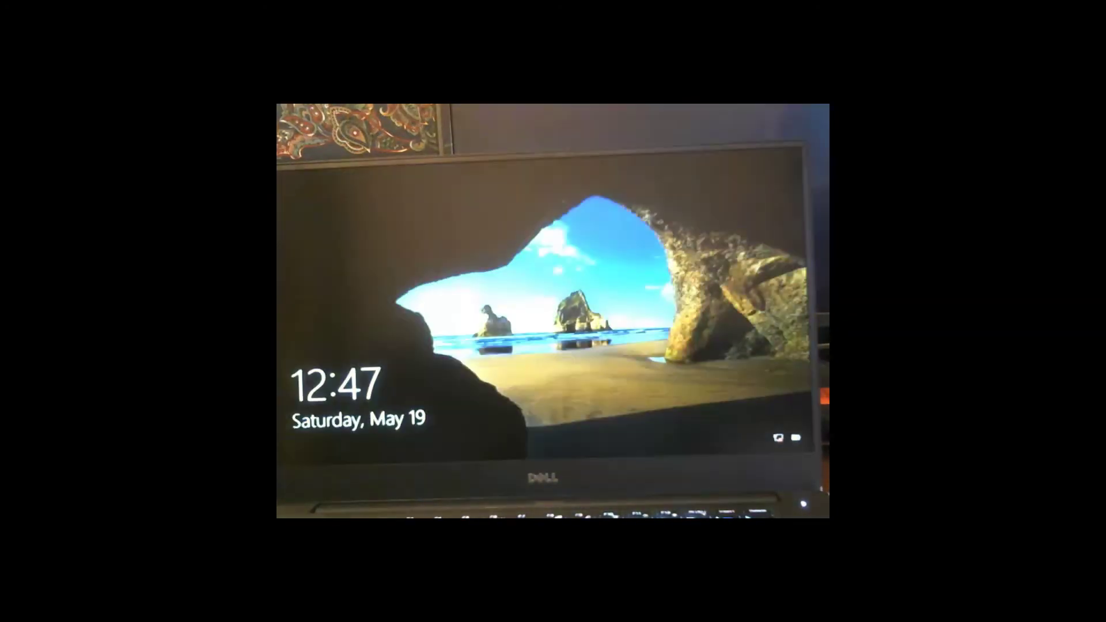
# Sign in past the lock screen once the BIOS flash and restart finish.
pyautogui.press('Return')
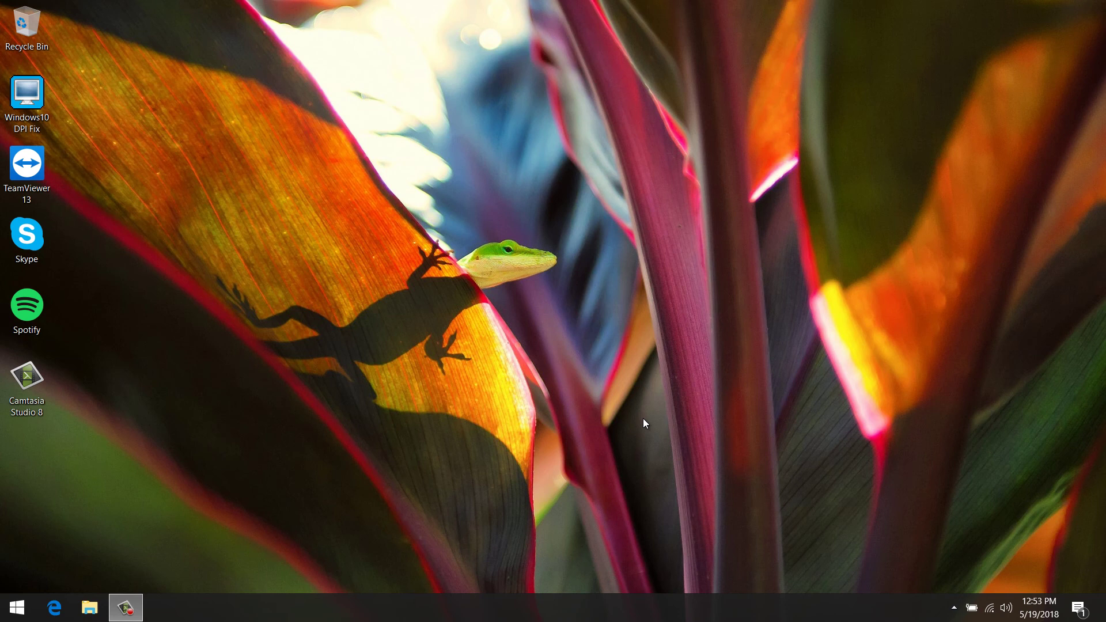
# Load dell.com in the Edge browser.
pyautogui.click(54, 608)
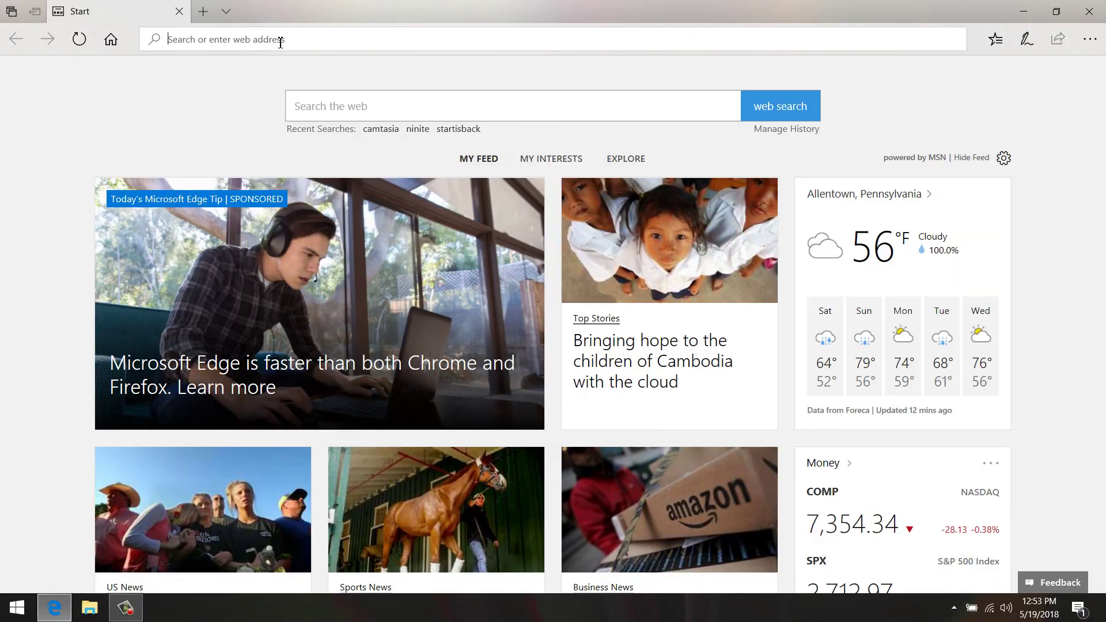
pyautogui.click(280, 42)
pyautogui.write('del')
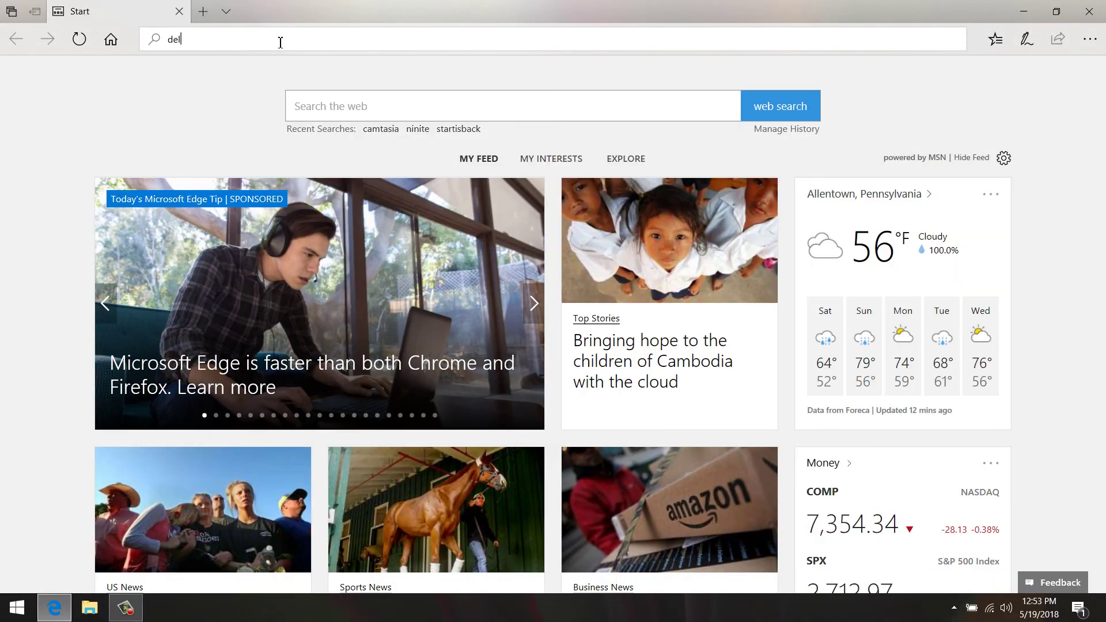
pyautogui.write('l.com')
pyautogui.press('Return')
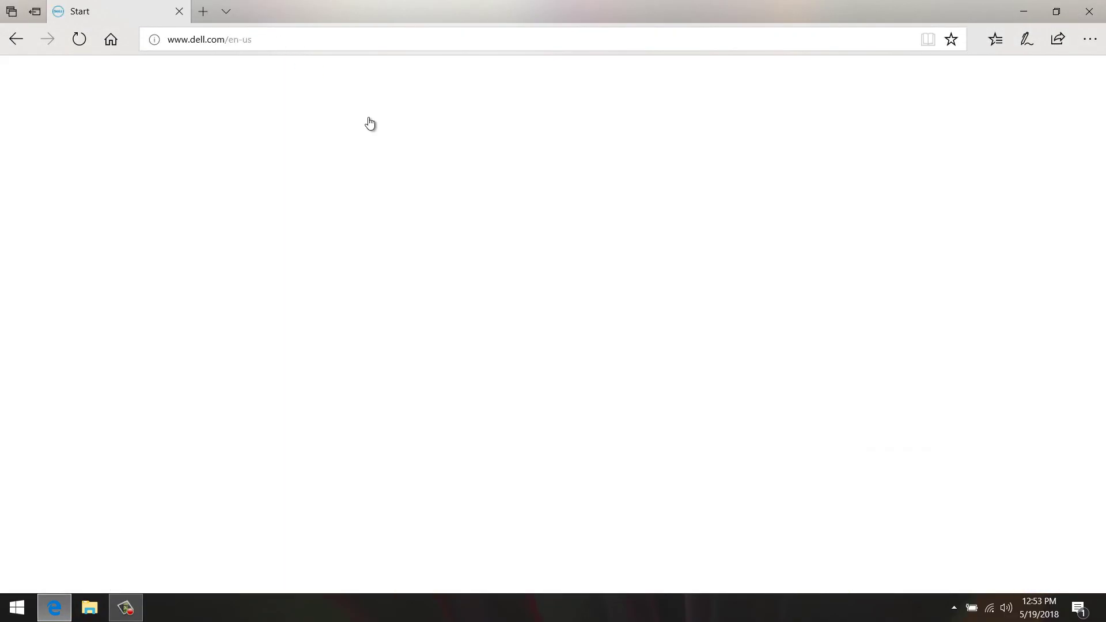
# Open Support > Drivers & Downloads and list the Laptops product families.
pyautogui.moveTo(383, 137)
pyautogui.moveTo(338, 122)
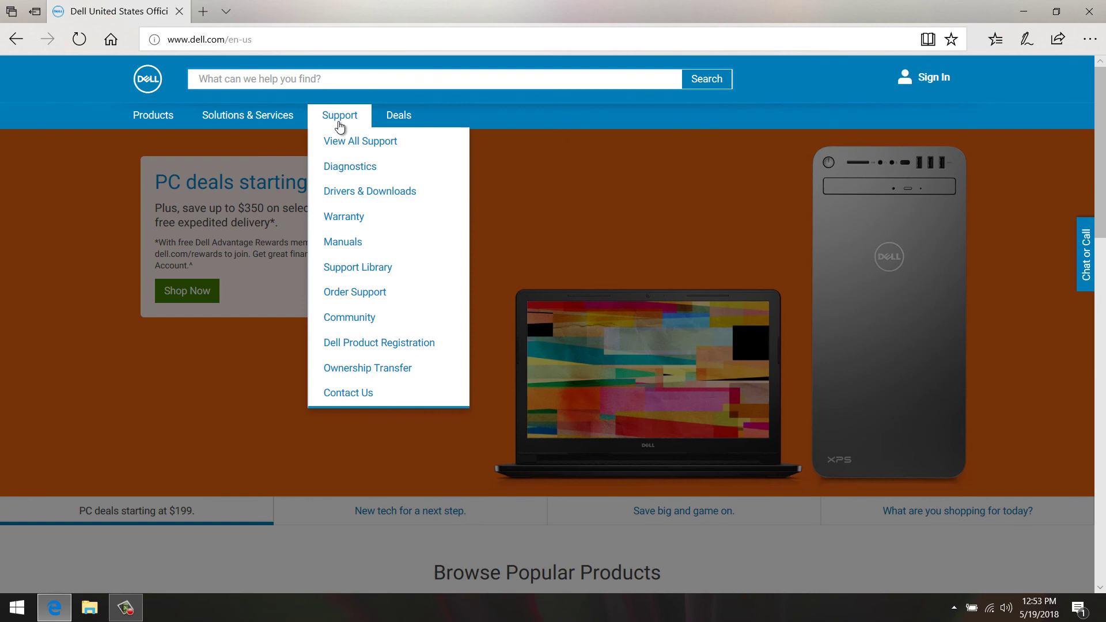
pyautogui.click(362, 192)
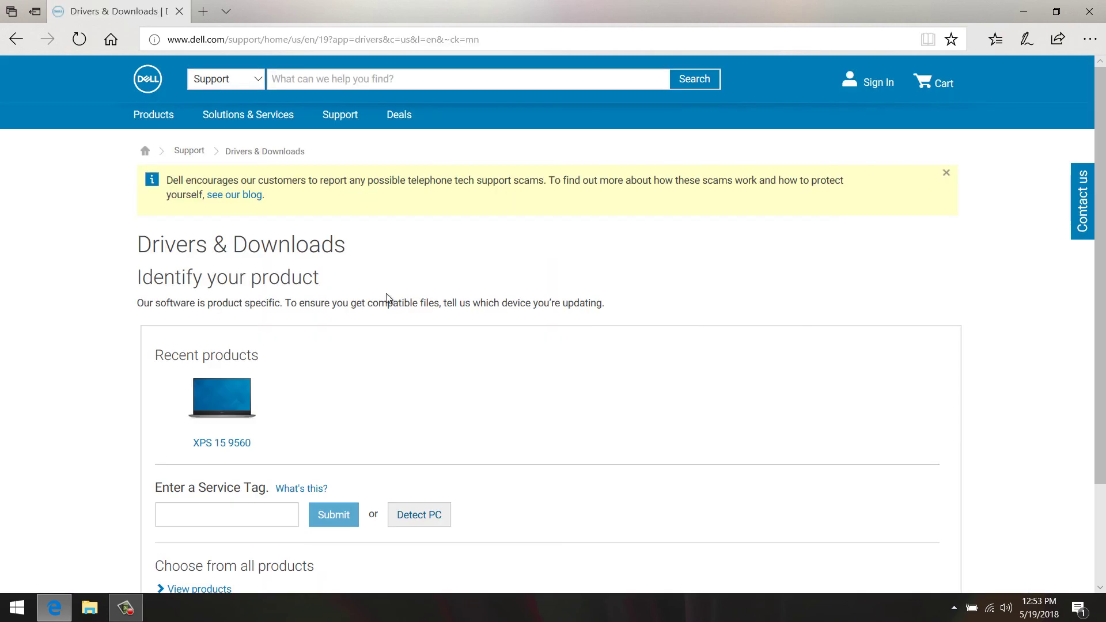
pyautogui.scroll(-2, 250, 403)
pyautogui.click(203, 464)
pyautogui.scroll(-2, 464, 361)
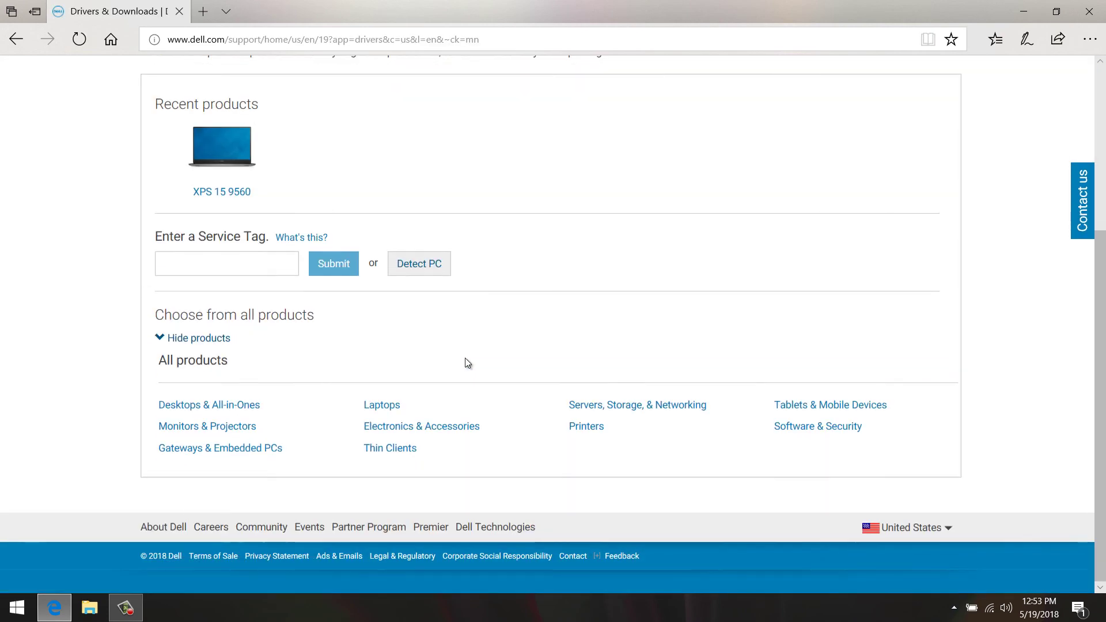
pyautogui.click(383, 404)
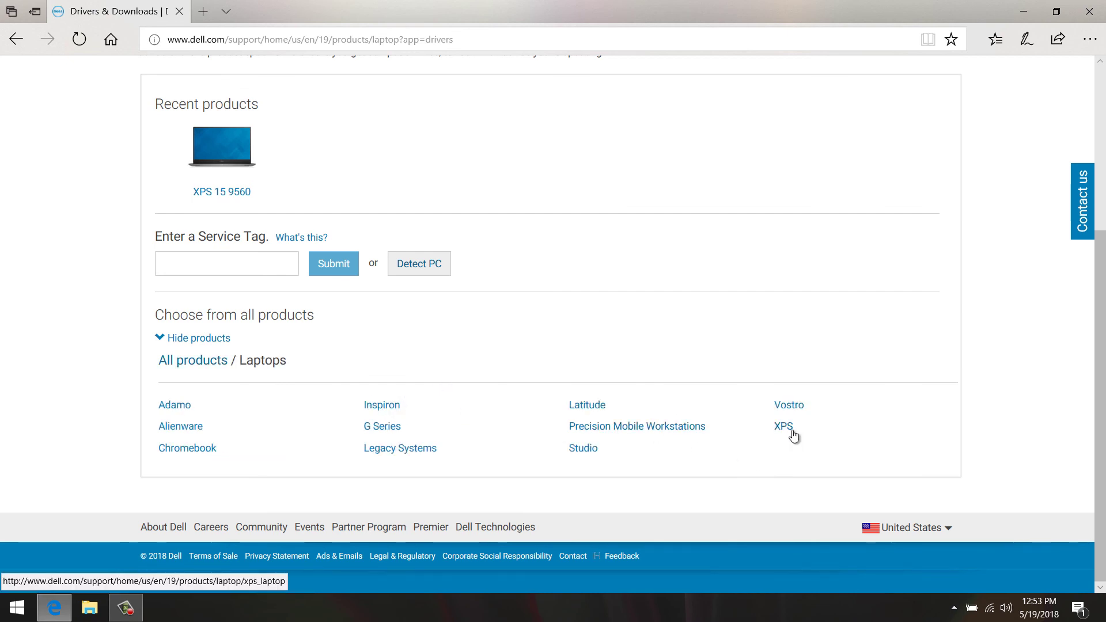
# Open Trusted Platform Module 2.0 properties under Security devices, now reporting it works properly.
pyautogui.press('super+x')
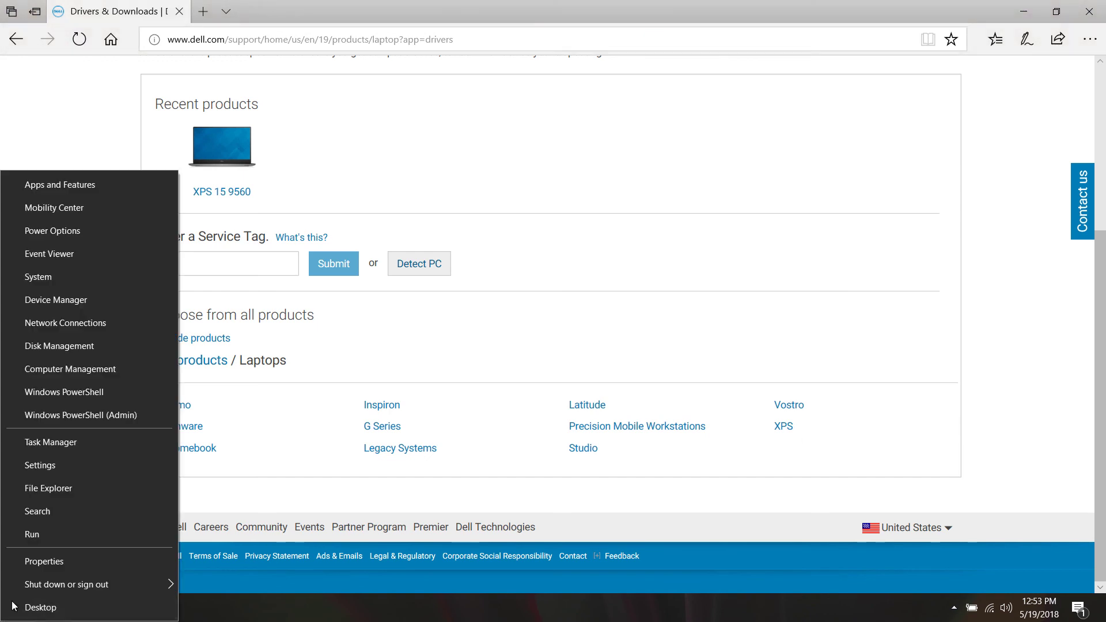
pyautogui.click(96, 302)
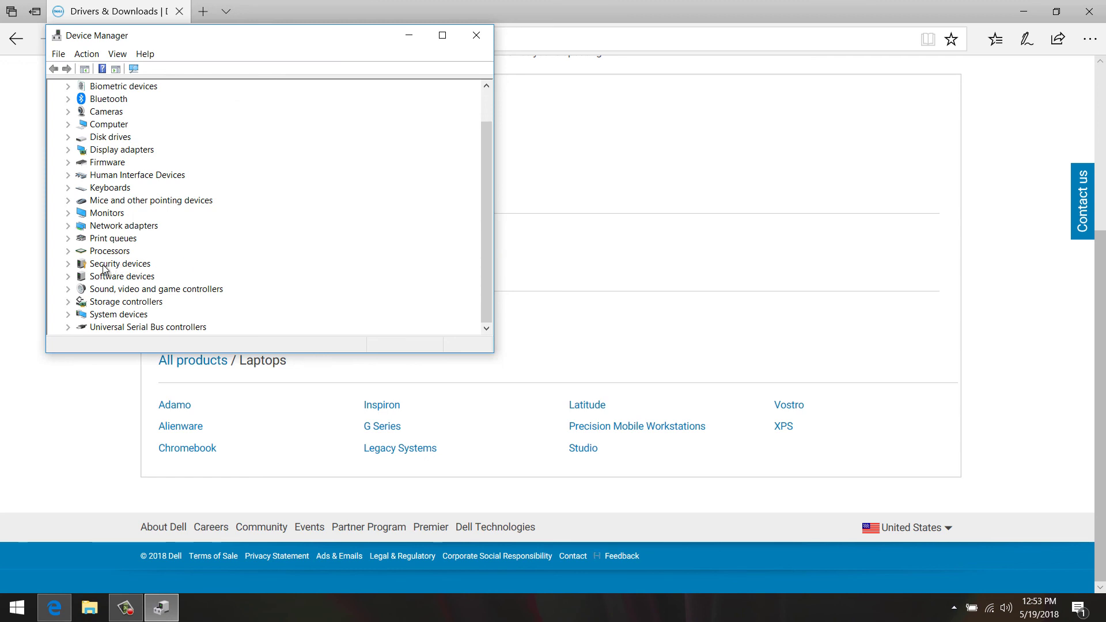
pyautogui.click(68, 266)
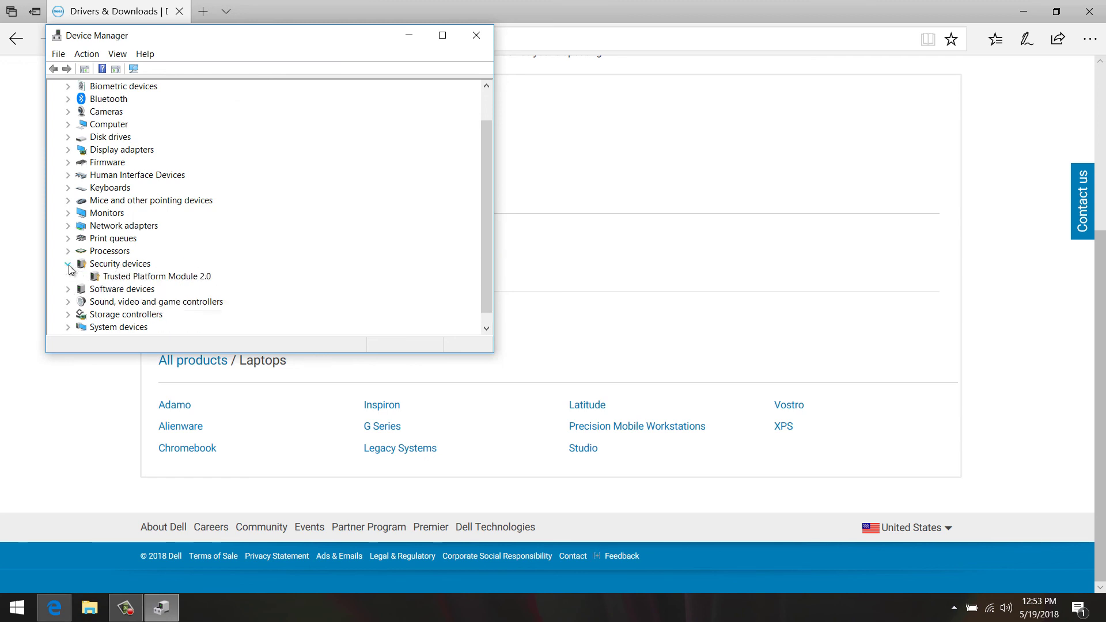
pyautogui.click(101, 278)
pyautogui.doubleClick(101, 278)
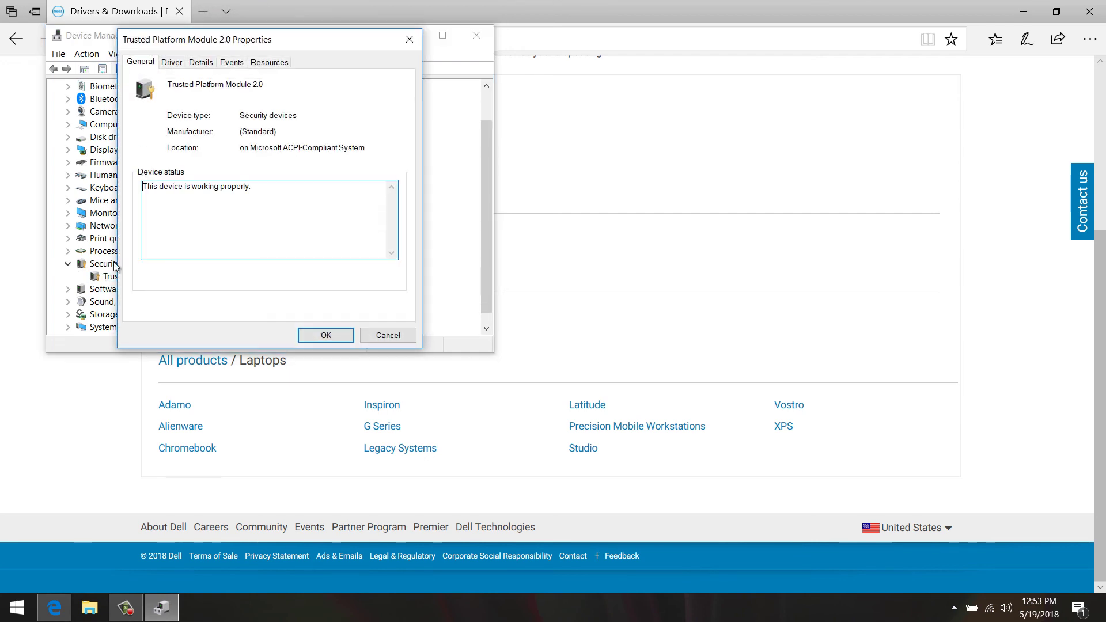